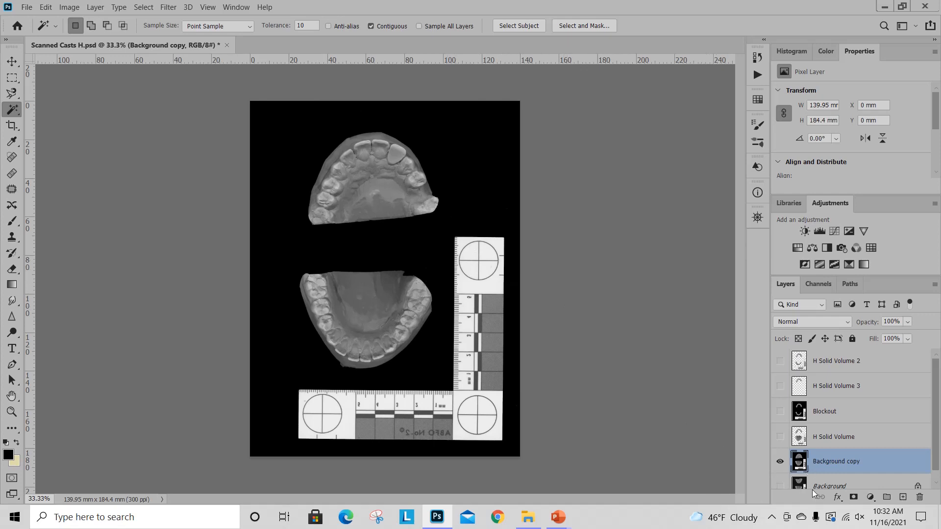
Duplicate the Background copy layer within the same document under the suggested name.
right_click(835, 461)
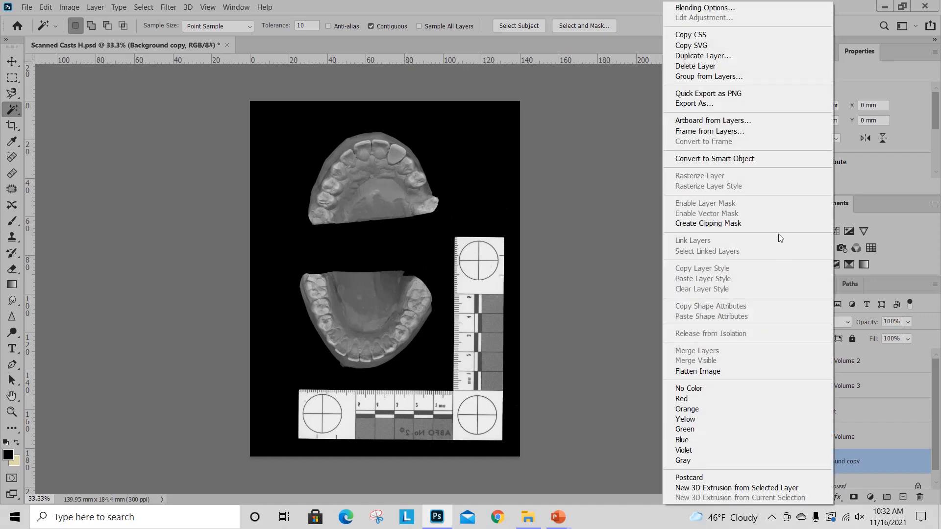
click(729, 56)
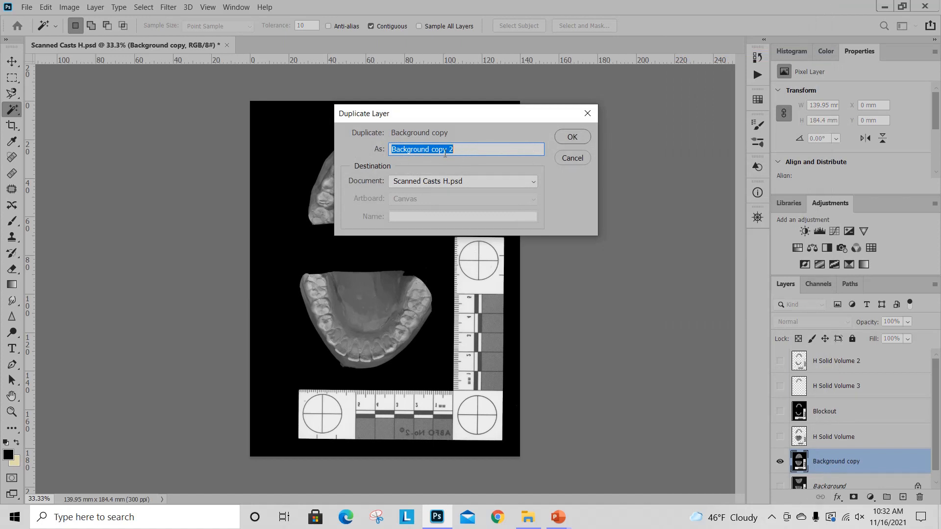
click(572, 137)
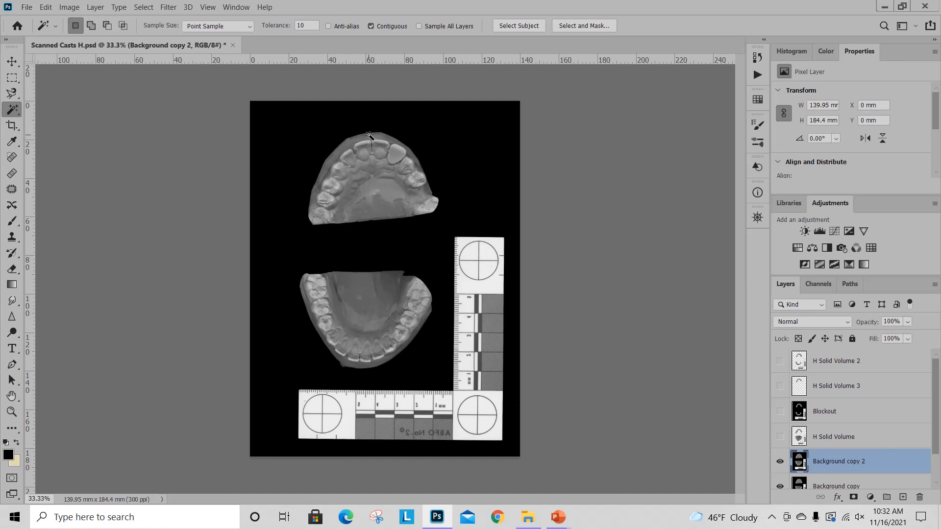
Start the Trace Contour filter on the duplicated layer and try different levels, ending at 154 with the Upper edge option.
click(171, 8)
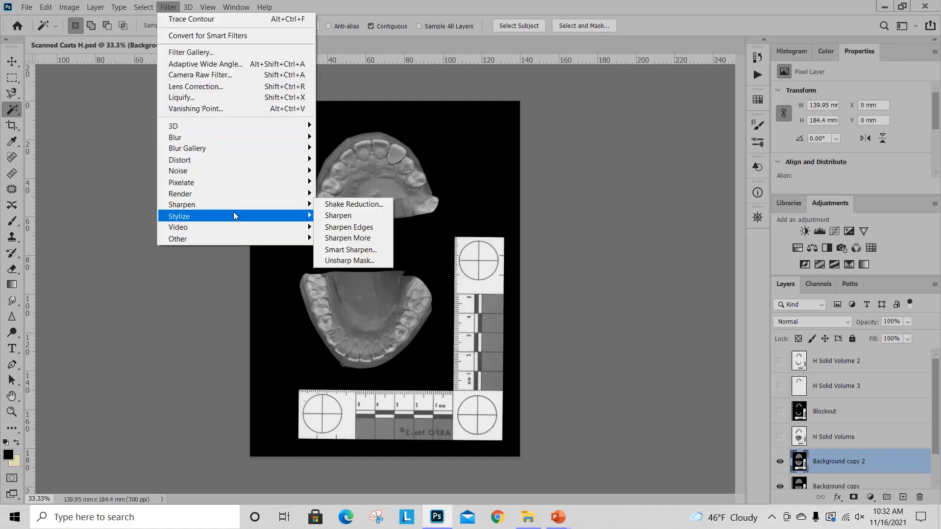
mouse_move(233, 213)
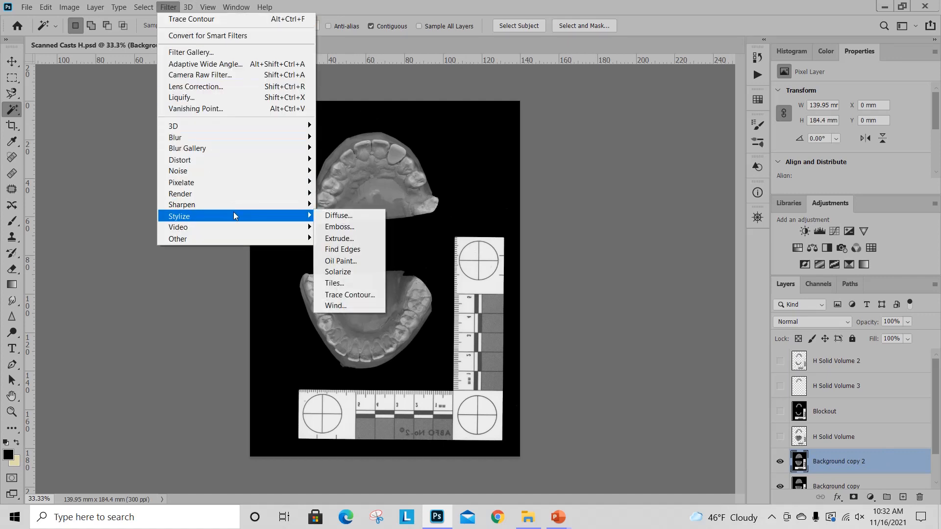
click(349, 296)
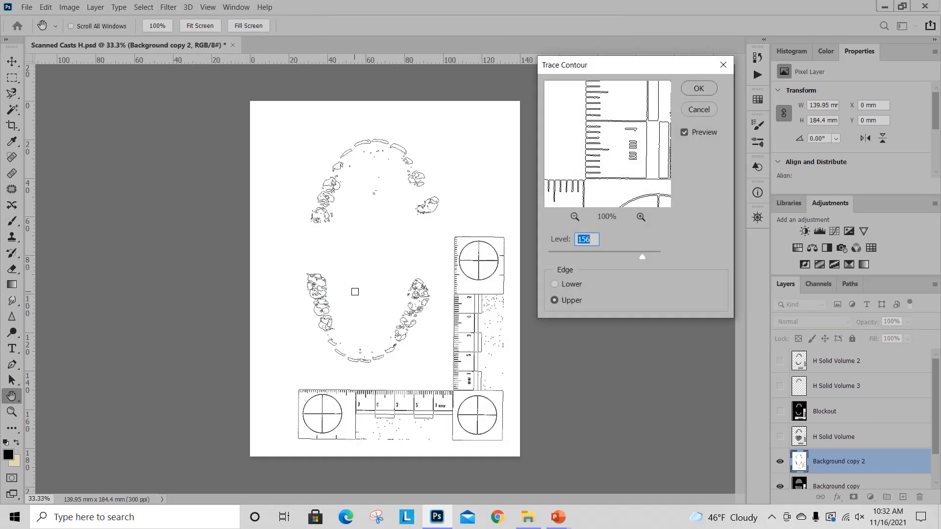
mouse_move(576, 153)
mouse_down()
mouse_move(569, 143)
mouse_move(612, 185)
mouse_move(588, 144)
mouse_move(611, 157)
mouse_move(588, 126)
mouse_move(602, 133)
mouse_move(571, 142)
mouse_move(614, 101)
mouse_move(573, 119)
mouse_up()
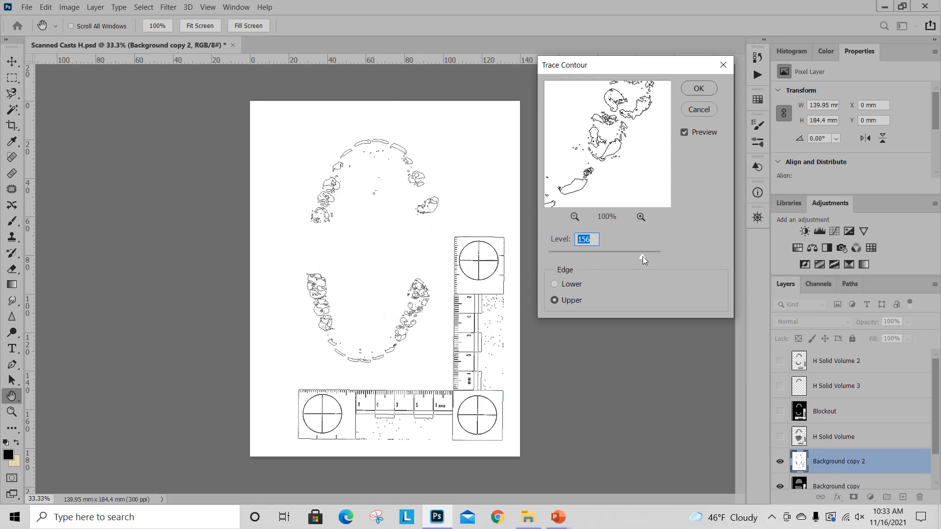
drag(642, 257, 621, 255)
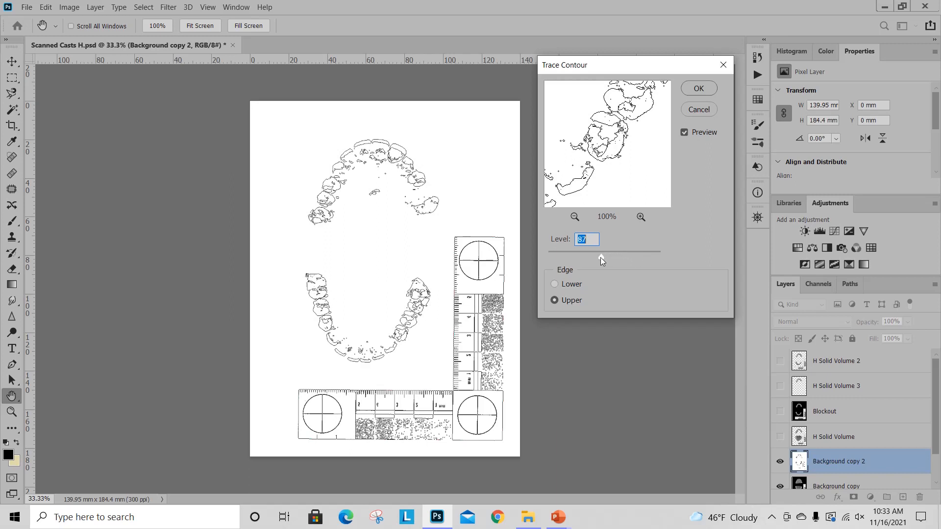
drag(586, 260, 614, 259)
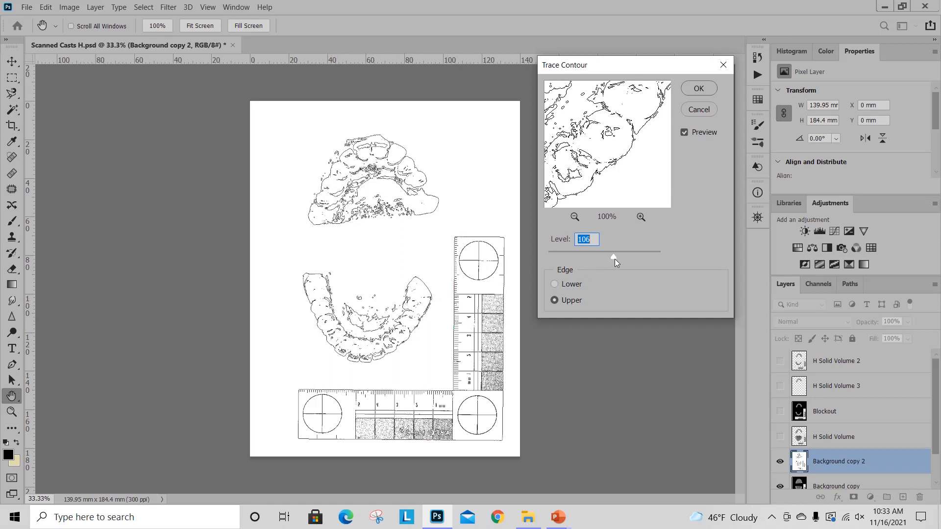
drag(622, 259, 643, 257)
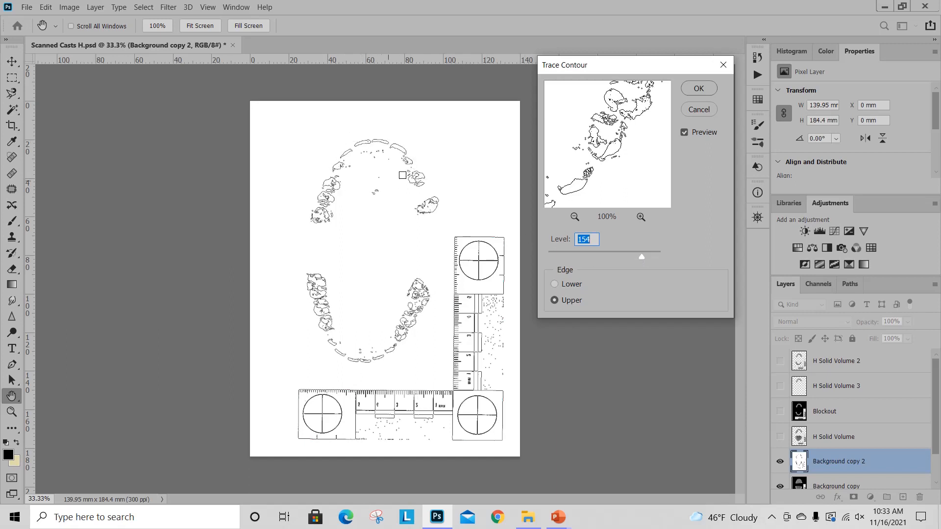
Fine-tune the Trace Contour level to 156 by checking the upper arch's outlines, and apply the filter.
scroll(383, 198, up, 1)
scroll(382, 198, up, 1)
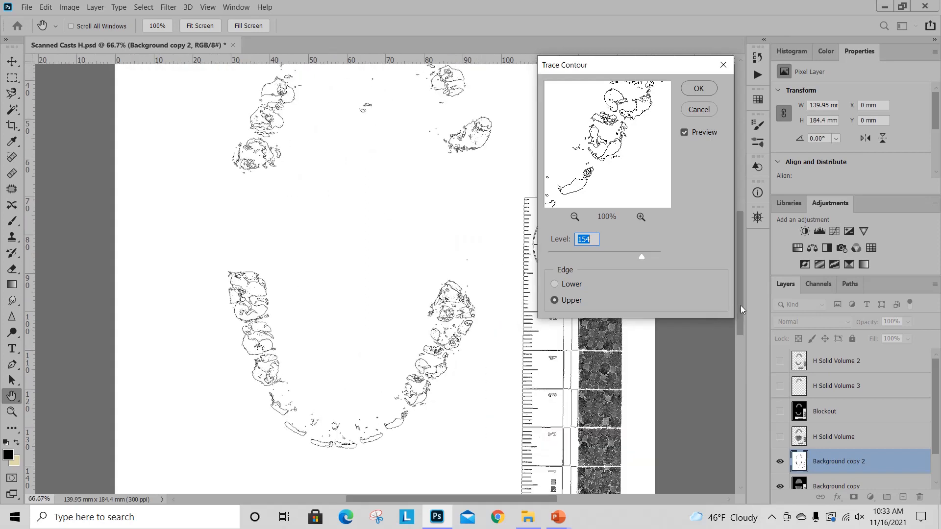
drag(740, 305, 750, 261)
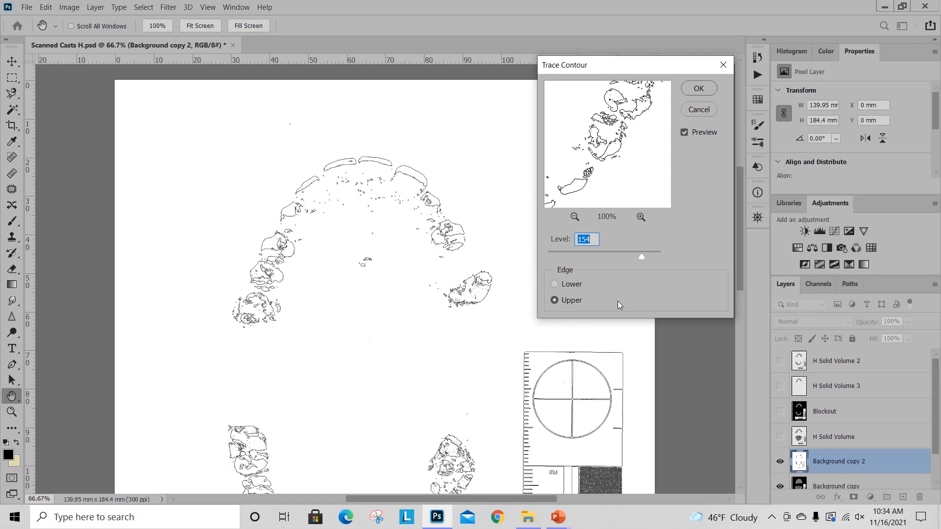
drag(642, 257, 650, 258)
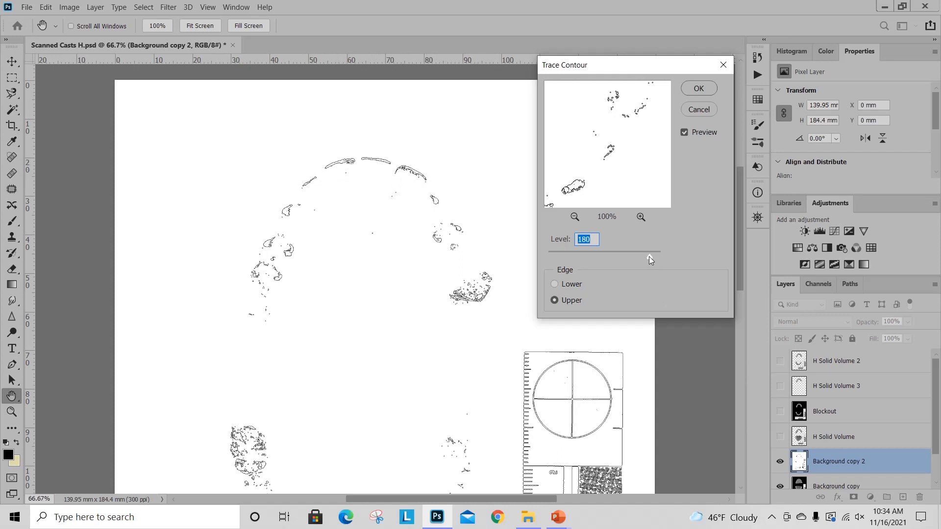
drag(649, 256, 643, 257)
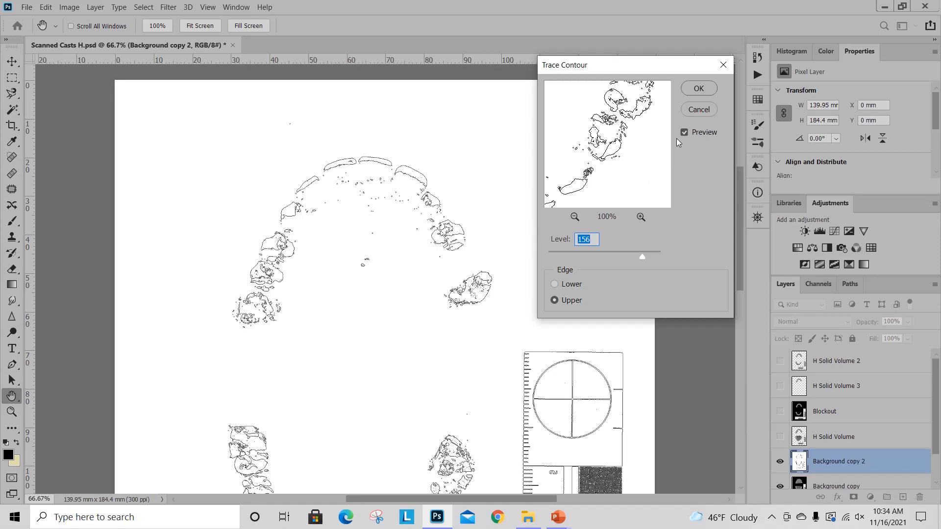
click(693, 90)
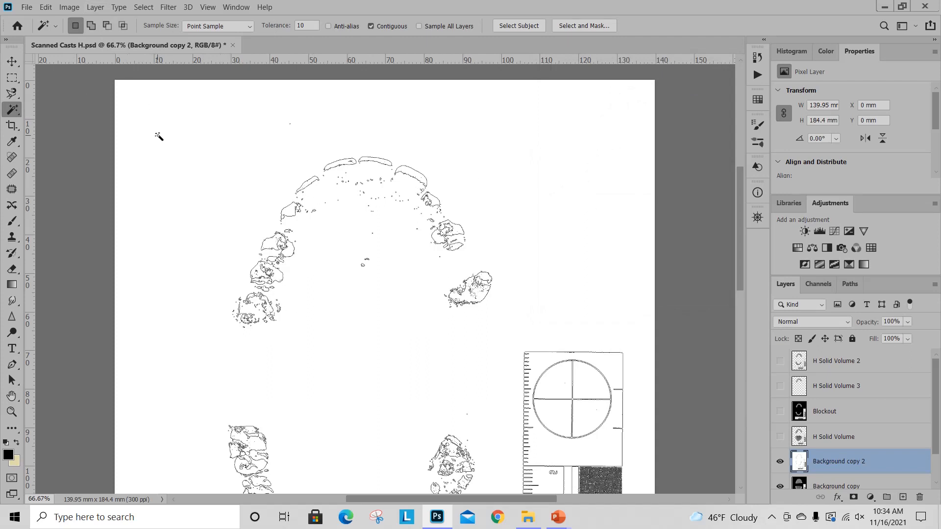
Select the white area around the traced teeth and ruler with the Magic Wand, and add a new layer named H Trace Contour.
click(10, 113)
click(157, 121)
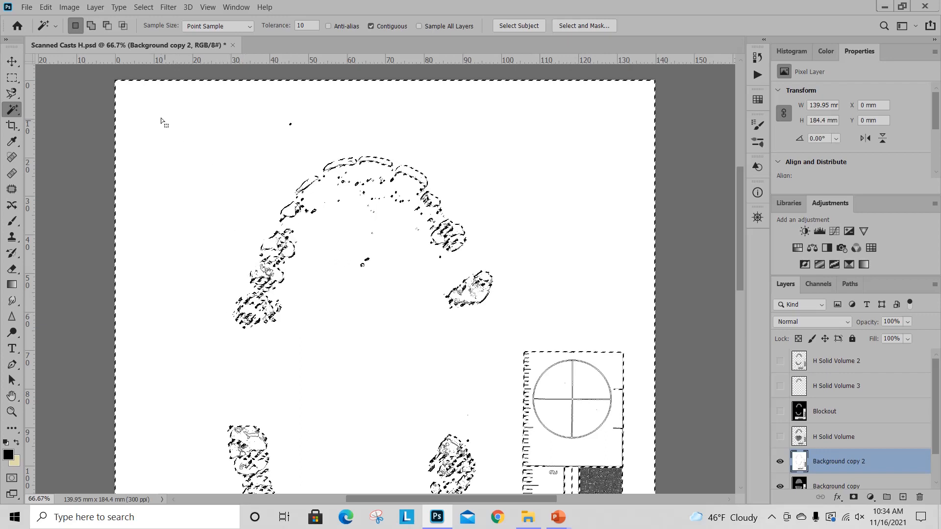
click(101, 9)
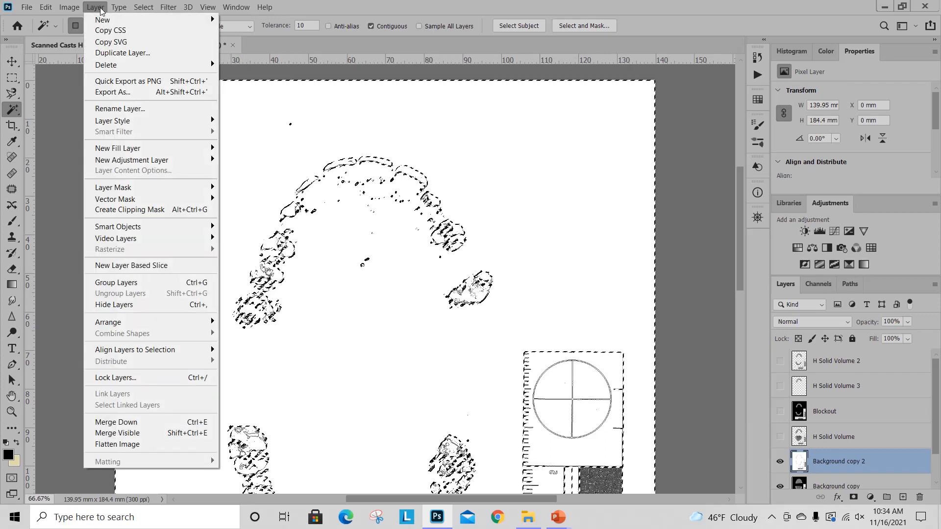
mouse_move(131, 20)
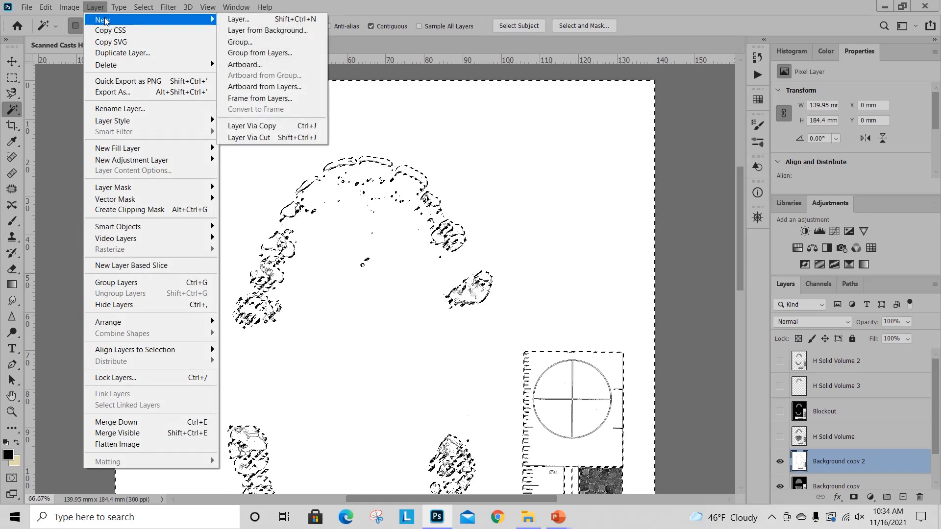
click(241, 21)
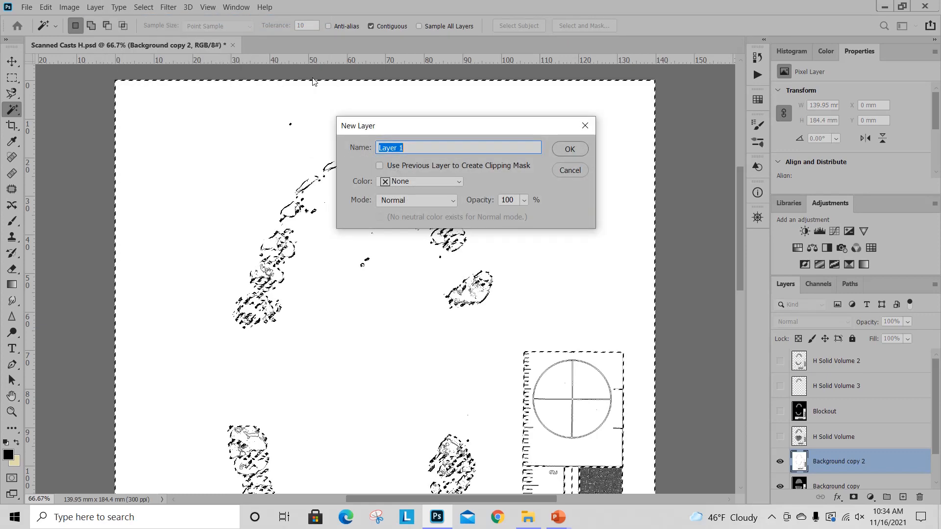
text(Trace Contour)
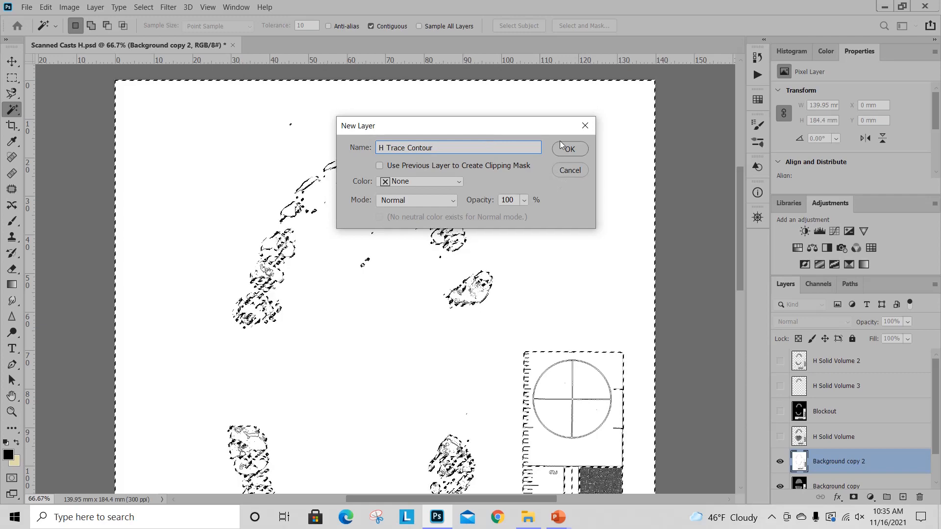
click(572, 150)
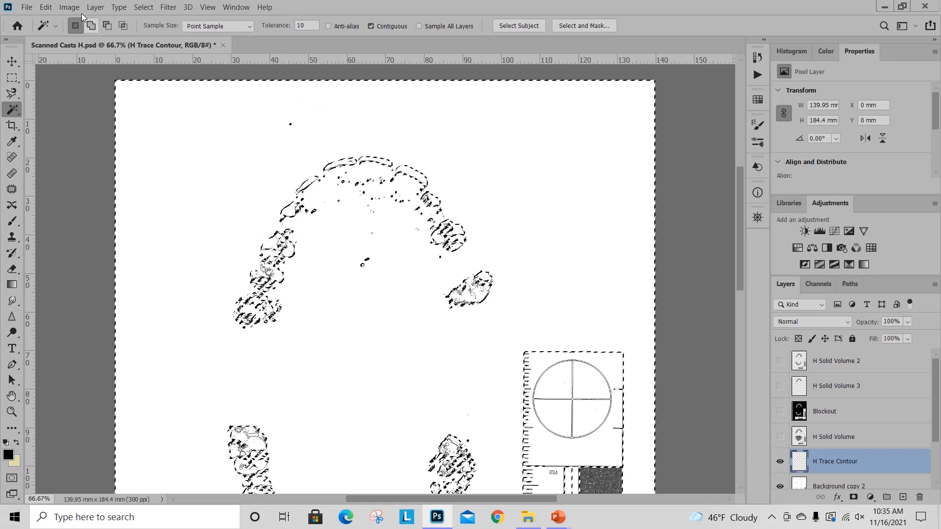
Stroke the selection on the H Trace Contour layer with a 2 px centered line in red (fd0024).
click(46, 7)
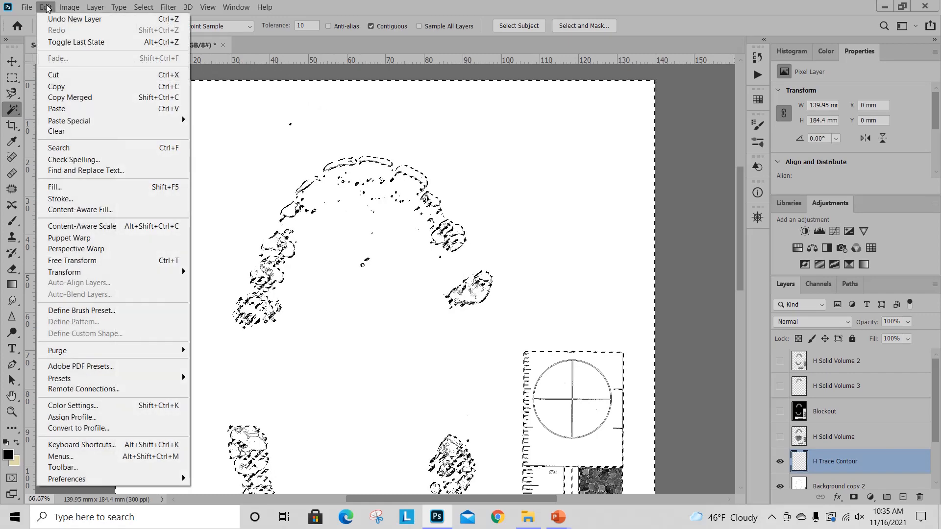
click(84, 200)
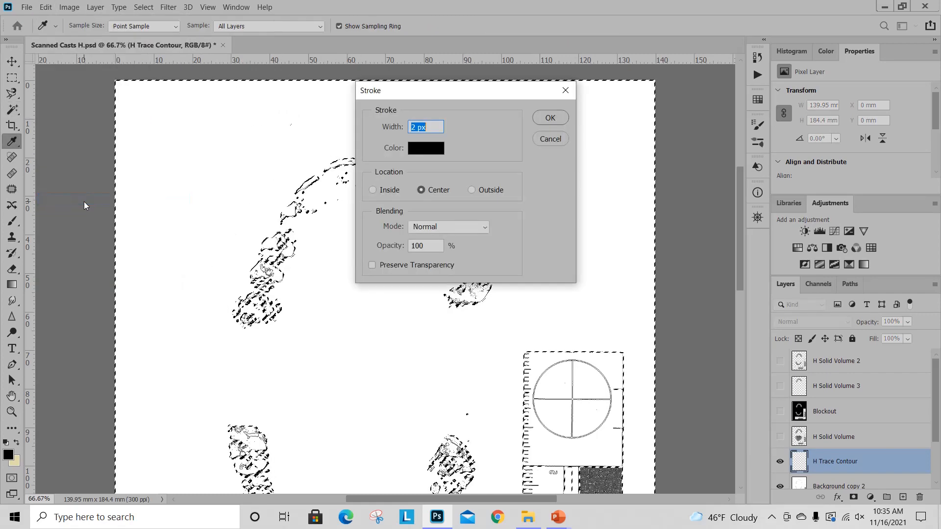
click(429, 152)
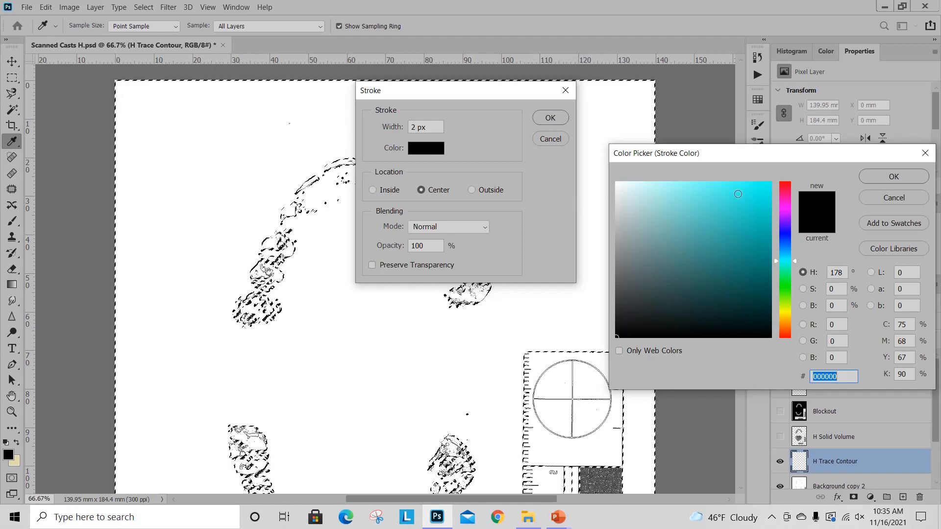
drag(756, 194, 771, 183)
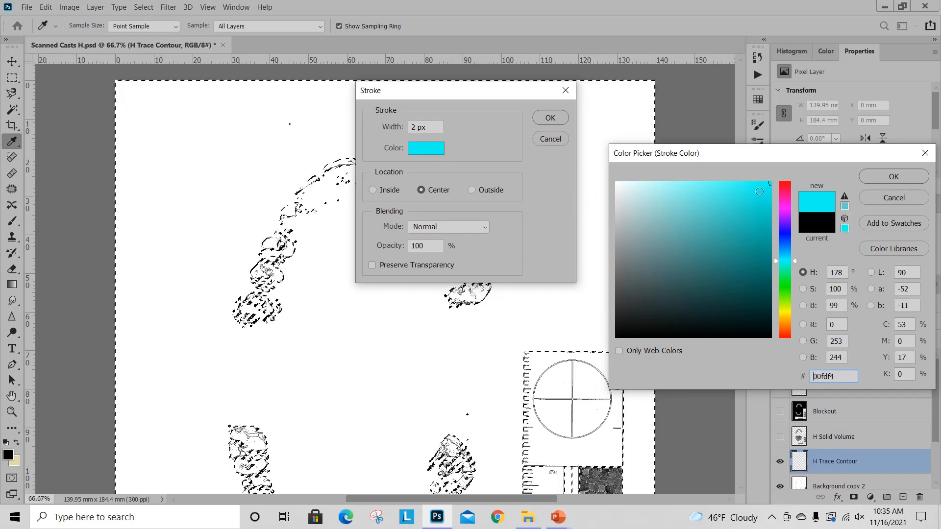
click(784, 186)
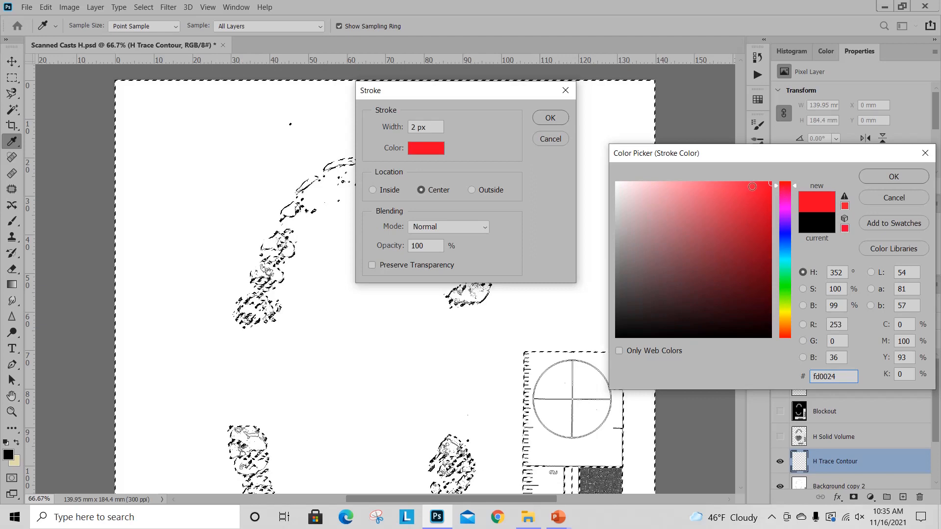
click(887, 179)
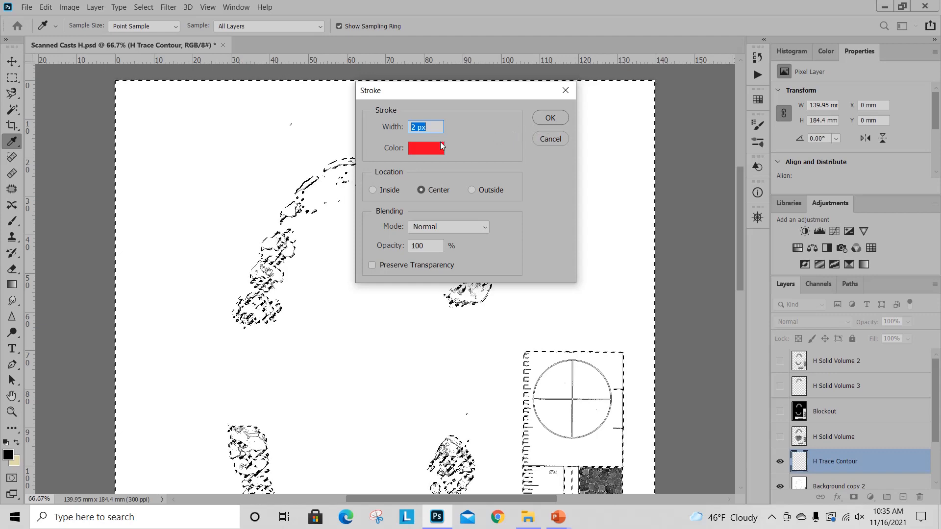
click(551, 119)
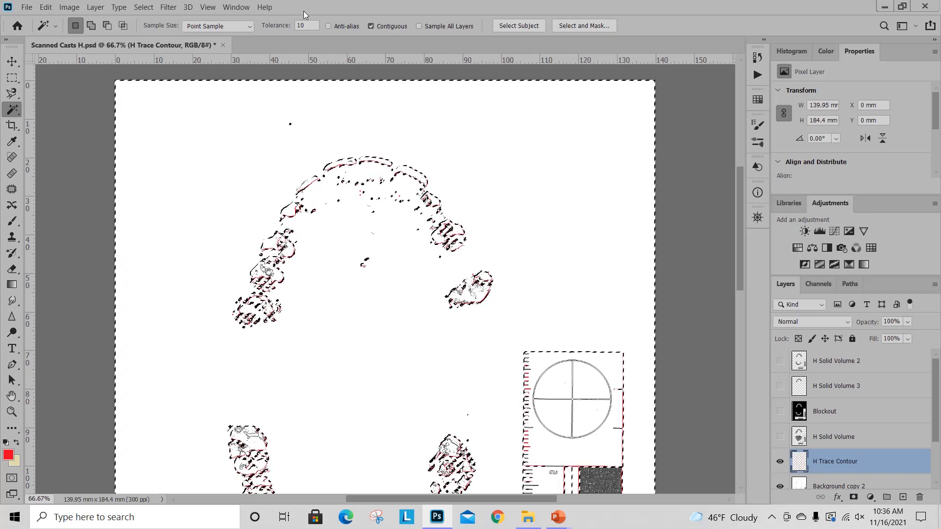
Deselect the outlines and hide the Background copy 2 and Background copy layers.
click(144, 7)
click(158, 31)
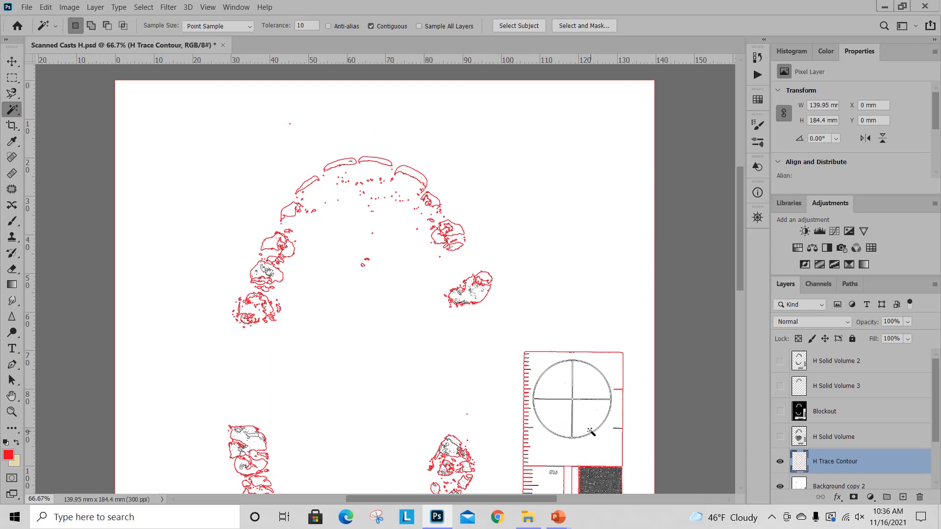
scroll(816, 474, down, 2)
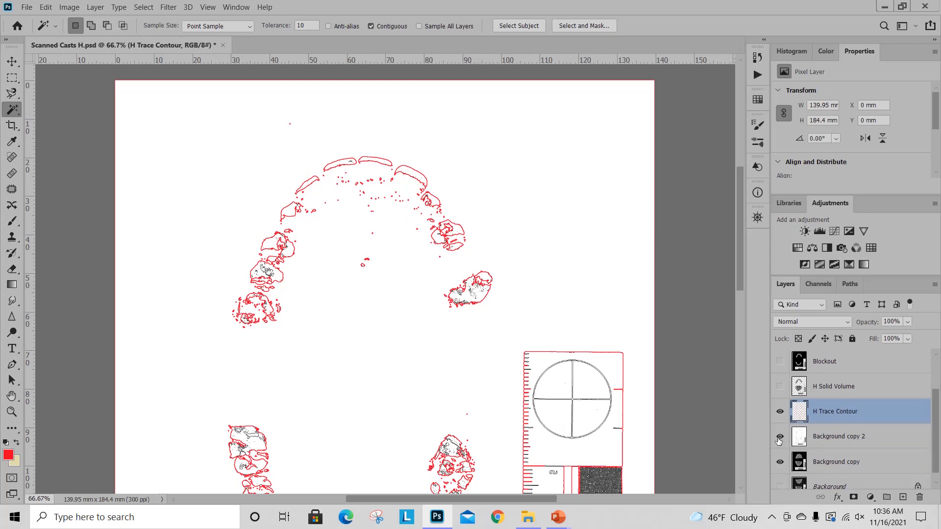
click(780, 437)
click(780, 463)
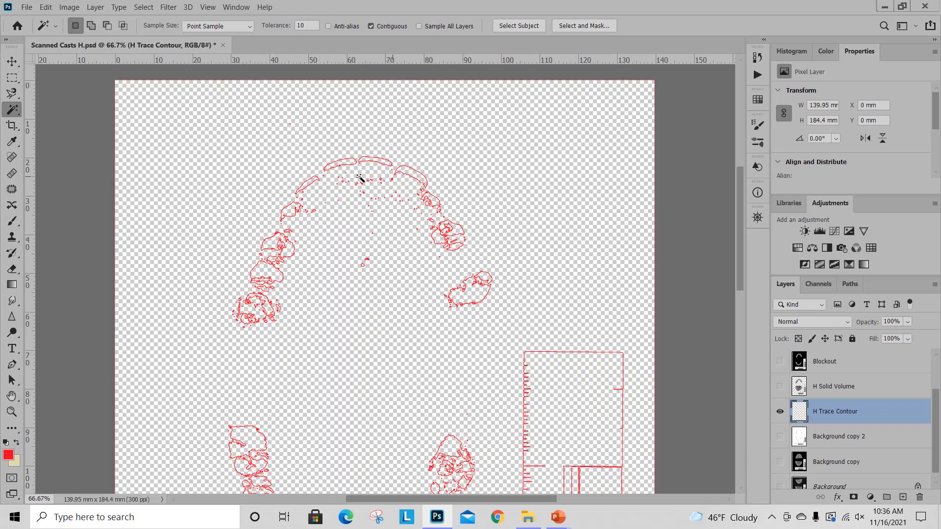
Erase the stray specks across the palate inside the upper arch with the 25 px Eraser.
key(ctrl+plus)
key(ctrl+plus)
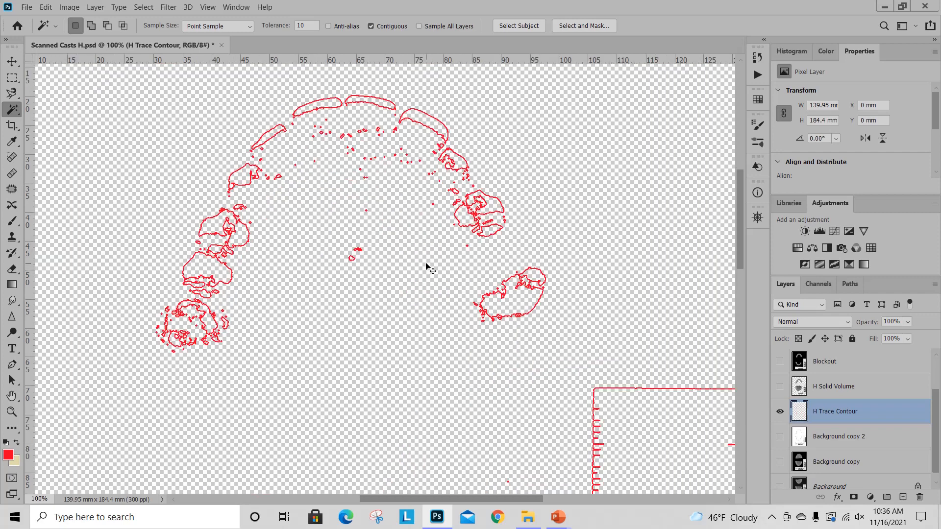
scroll(426, 265, up, 5)
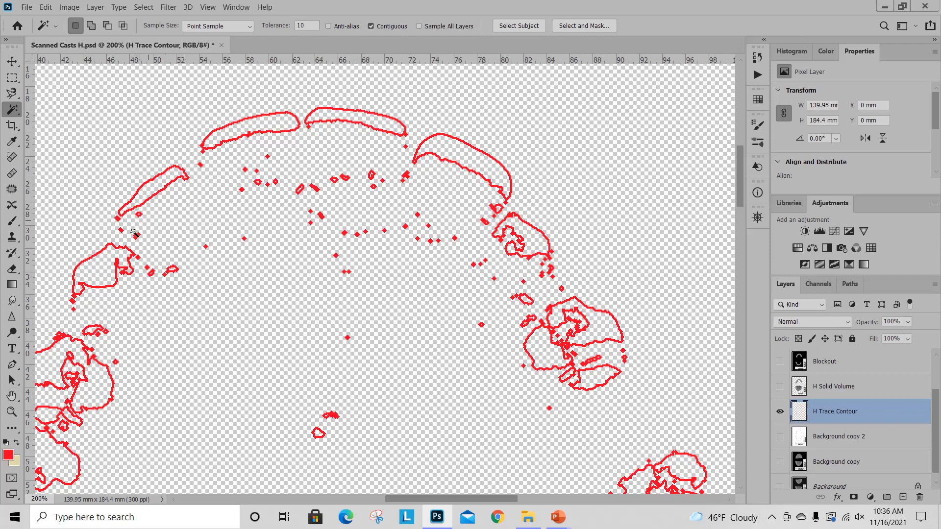
click(11, 271)
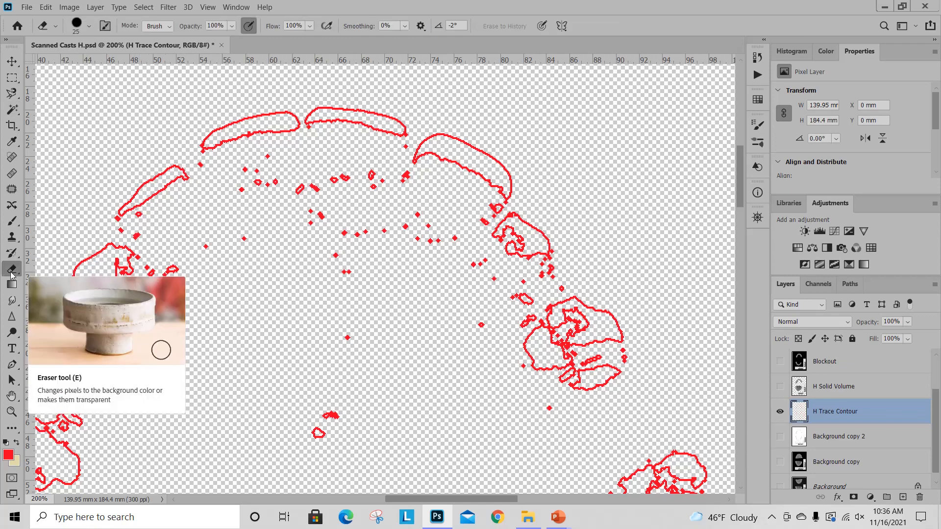
mouse_move(243, 194)
mouse_down()
mouse_move(262, 182)
mouse_move(248, 191)
mouse_move(248, 172)
mouse_move(270, 169)
mouse_move(282, 191)
mouse_move(373, 170)
mouse_move(405, 182)
mouse_move(297, 208)
mouse_move(352, 258)
mouse_move(344, 409)
mouse_move(318, 437)
mouse_move(417, 335)
mouse_move(349, 339)
mouse_move(402, 240)
mouse_move(368, 209)
mouse_move(343, 235)
mouse_move(356, 265)
mouse_move(414, 245)
mouse_move(405, 233)
mouse_move(442, 255)
mouse_move(441, 231)
mouse_move(458, 243)
mouse_move(496, 208)
mouse_move(470, 232)
mouse_move(521, 299)
mouse_up()
scroll(420, 286, down, 3)
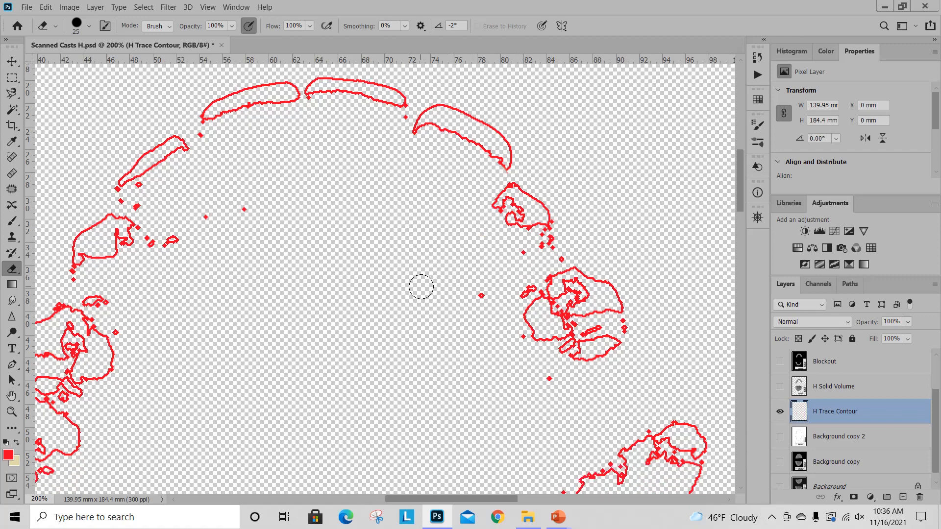
Erase the loose specks on the palate side of the upper arch's left canine outline.
scroll(422, 285, down, 1)
scroll(428, 279, up, 1)
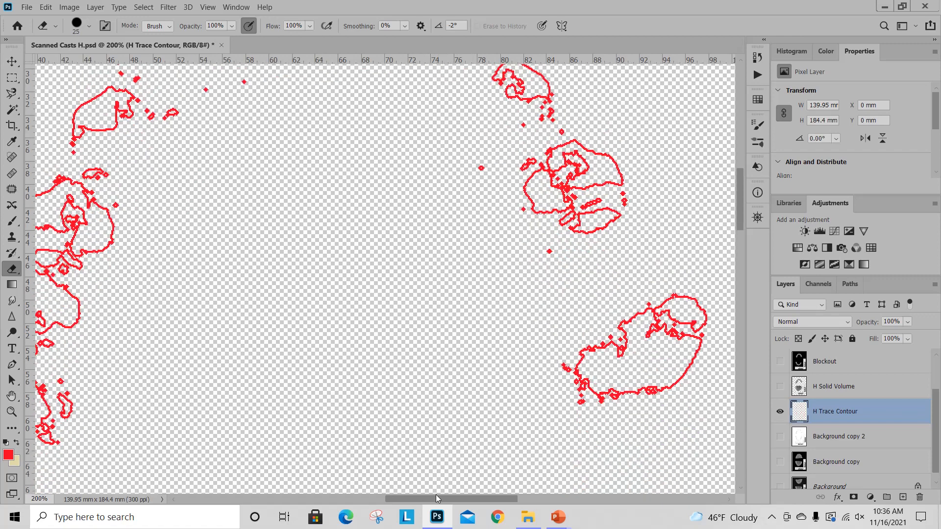
mouse_move(437, 499)
mouse_down()
mouse_move(400, 499)
mouse_move(559, 496)
mouse_move(445, 470)
mouse_move(464, 468)
mouse_move(443, 405)
mouse_up()
scroll(356, 274, up, 3)
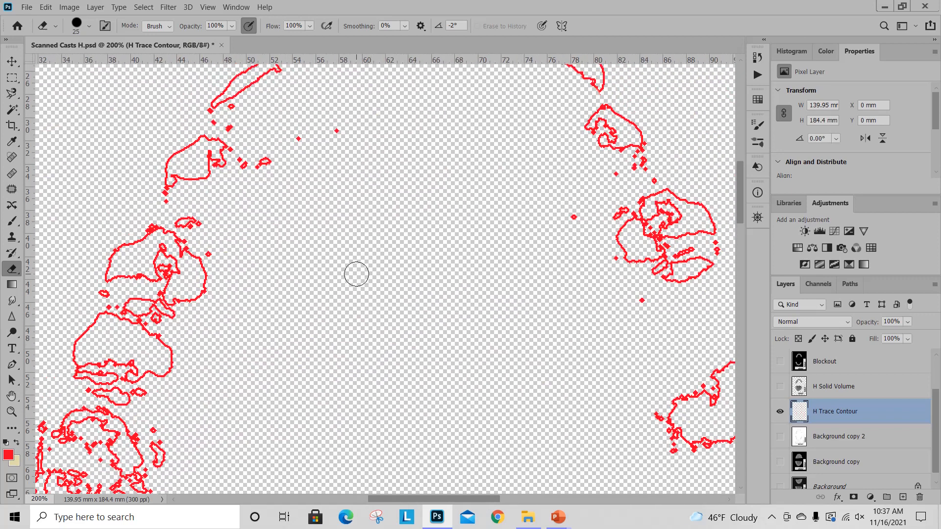
scroll(356, 274, up, 1)
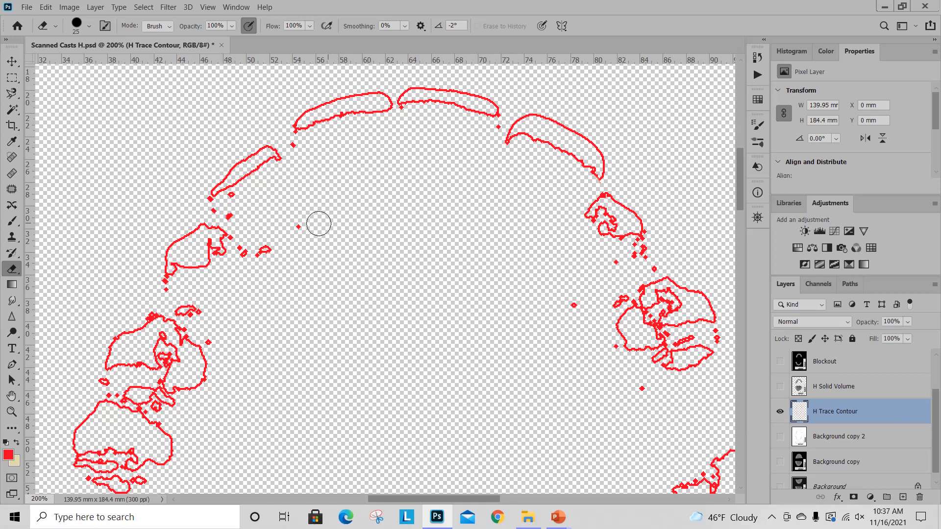
drag(288, 245, 250, 255)
Erase the rearmost left molar outline and the entire rearmost right tooth outline of the upper arch.
scroll(387, 233, down, 6)
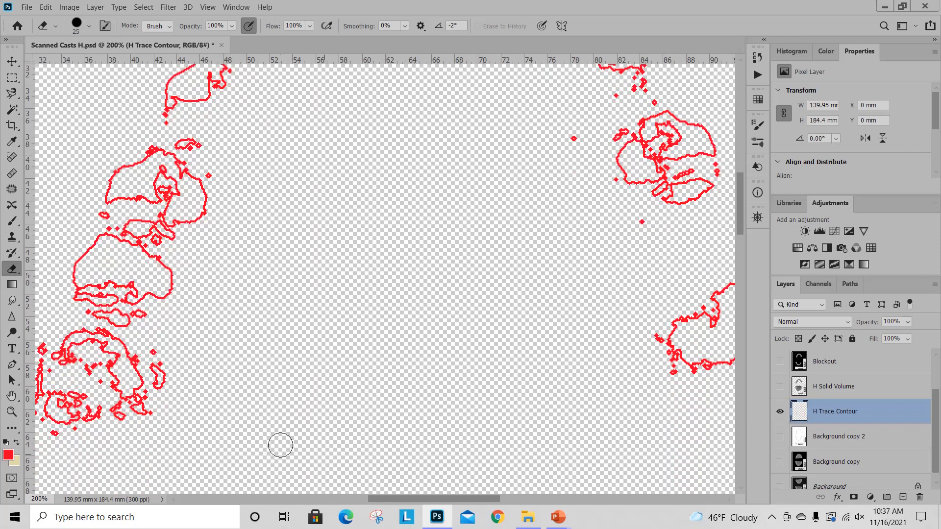
mouse_move(165, 395)
mouse_down()
mouse_move(123, 372)
mouse_move(145, 370)
mouse_move(130, 355)
mouse_move(82, 354)
mouse_move(68, 342)
mouse_move(104, 340)
mouse_move(143, 368)
mouse_move(153, 355)
mouse_move(126, 444)
mouse_move(167, 412)
mouse_move(102, 409)
mouse_move(68, 424)
mouse_move(74, 392)
mouse_move(53, 429)
mouse_move(52, 370)
mouse_move(44, 406)
mouse_move(56, 348)
mouse_move(45, 344)
mouse_move(37, 400)
mouse_move(61, 362)
mouse_move(139, 403)
mouse_move(114, 386)
mouse_move(76, 402)
mouse_move(157, 402)
mouse_up()
mouse_move(675, 380)
mouse_down()
mouse_move(651, 340)
mouse_move(706, 361)
mouse_move(684, 319)
mouse_move(692, 341)
mouse_move(704, 305)
mouse_move(708, 330)
mouse_move(717, 301)
mouse_move(708, 378)
mouse_move(728, 282)
mouse_move(721, 374)
mouse_up()
drag(466, 499, 482, 499)
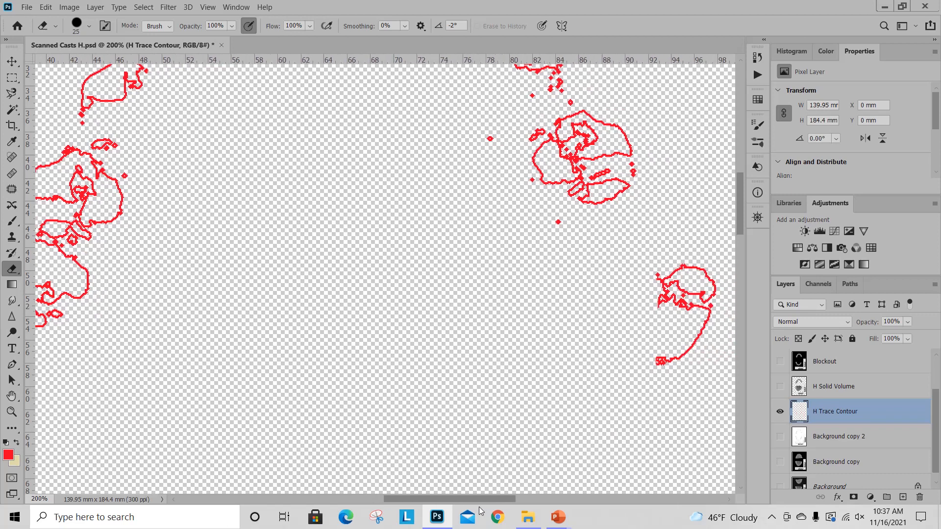
mouse_move(712, 327)
mouse_down()
mouse_move(685, 323)
mouse_move(688, 309)
mouse_move(704, 302)
mouse_move(713, 270)
mouse_move(664, 291)
mouse_up()
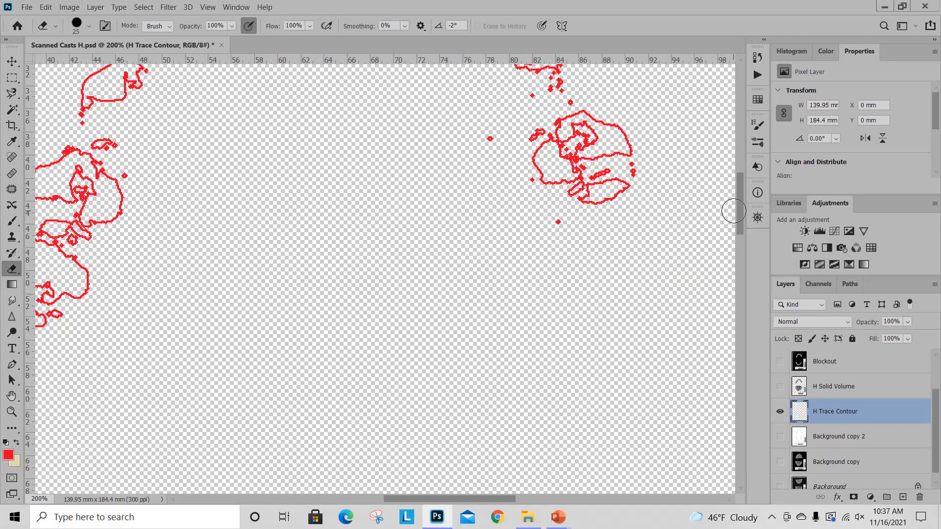
Erase the specks near the right front teeth and the jagged inner part of the outline on the tooth behind them.
drag(738, 210, 743, 187)
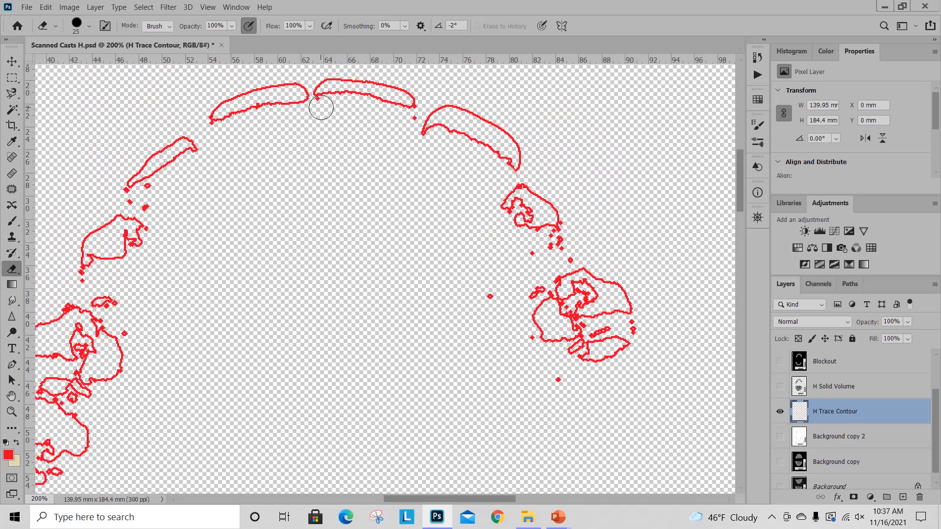
click(415, 118)
click(490, 297)
click(532, 253)
mouse_move(546, 250)
mouse_down()
mouse_move(572, 229)
mouse_move(571, 251)
mouse_move(560, 255)
mouse_move(535, 249)
mouse_move(545, 240)
mouse_move(516, 242)
mouse_move(518, 217)
mouse_move(518, 245)
mouse_move(512, 190)
mouse_up()
mouse_move(515, 190)
mouse_down()
mouse_move(514, 227)
mouse_move(525, 213)
mouse_move(500, 248)
mouse_up()
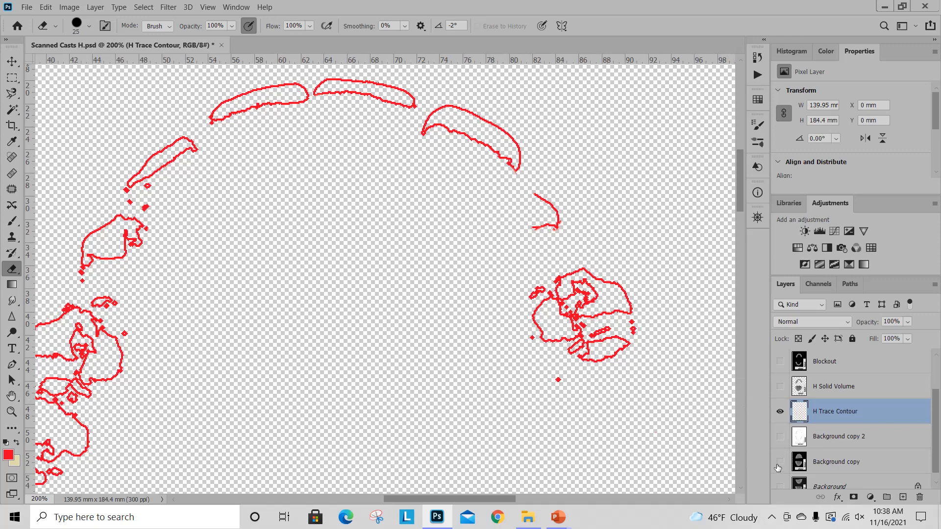
Show the Background copy layer beneath the red outlines as a reference, keeping Background copy 2 hidden.
click(780, 437)
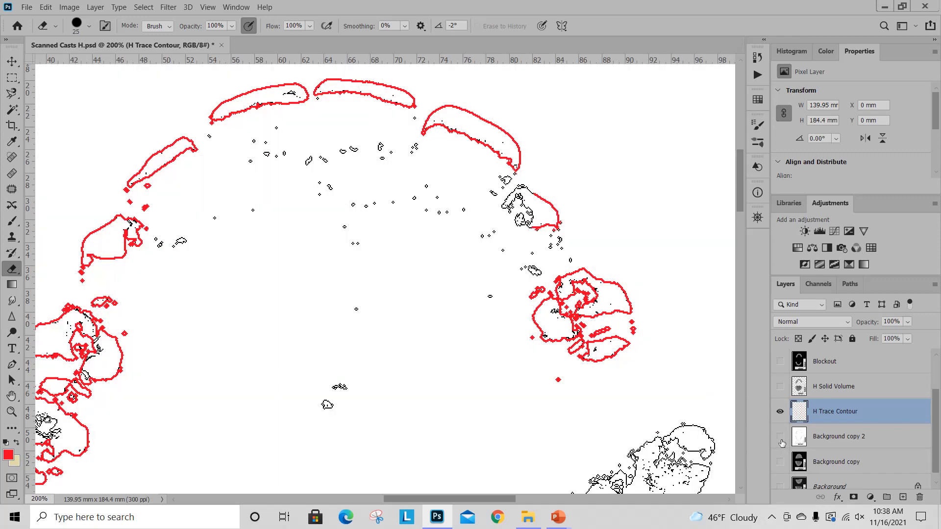
click(782, 441)
click(781, 462)
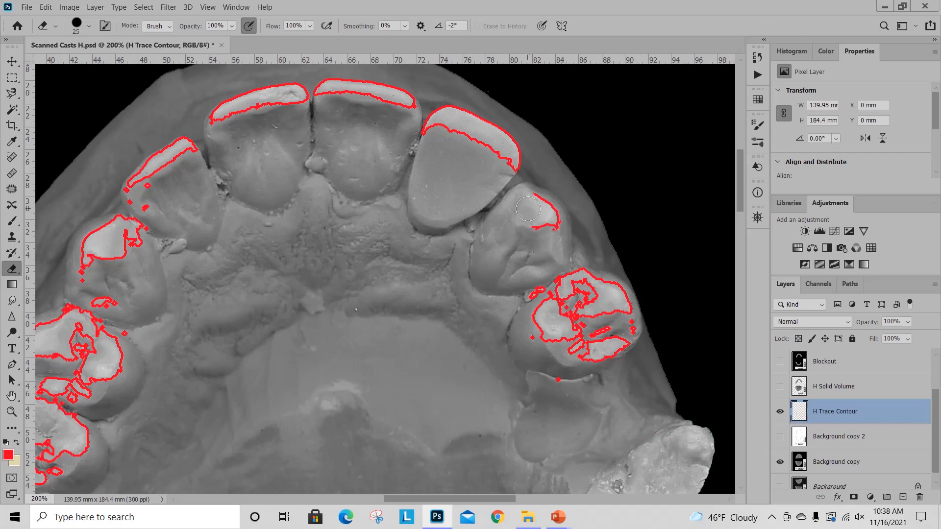
Redraw the missing edge of the partly erased right tooth outline with a 2 px Pencil, and check it without the scan.
click(16, 224)
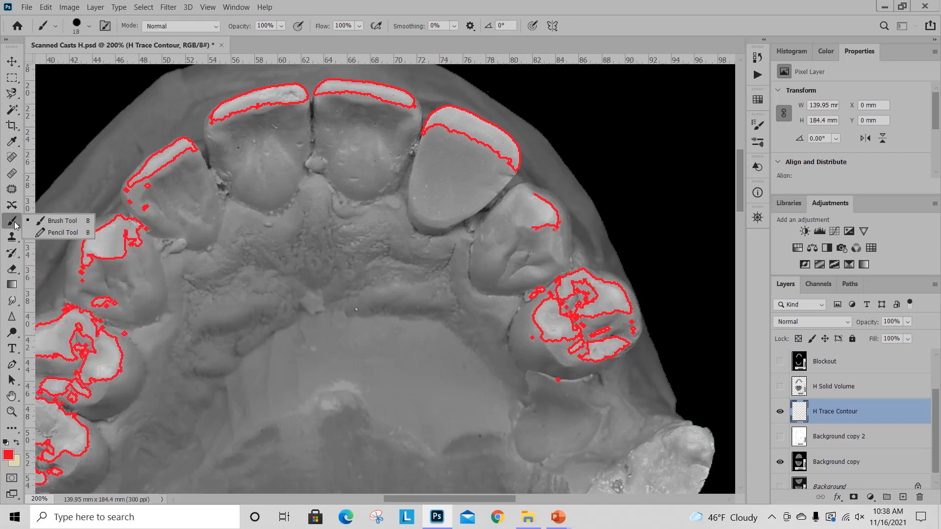
click(51, 232)
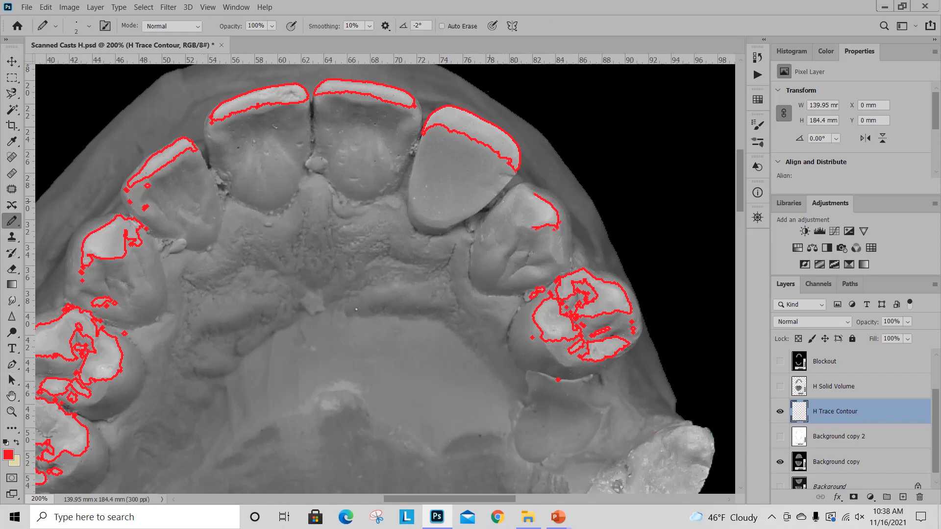
click(81, 26)
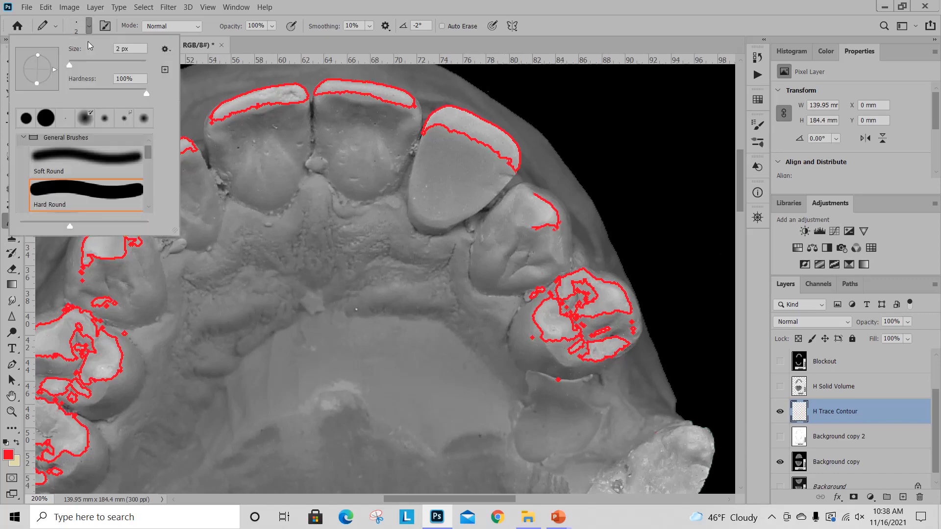
drag(73, 62, 70, 64)
click(118, 48)
key(BackSpace)
text(2)
key(Return)
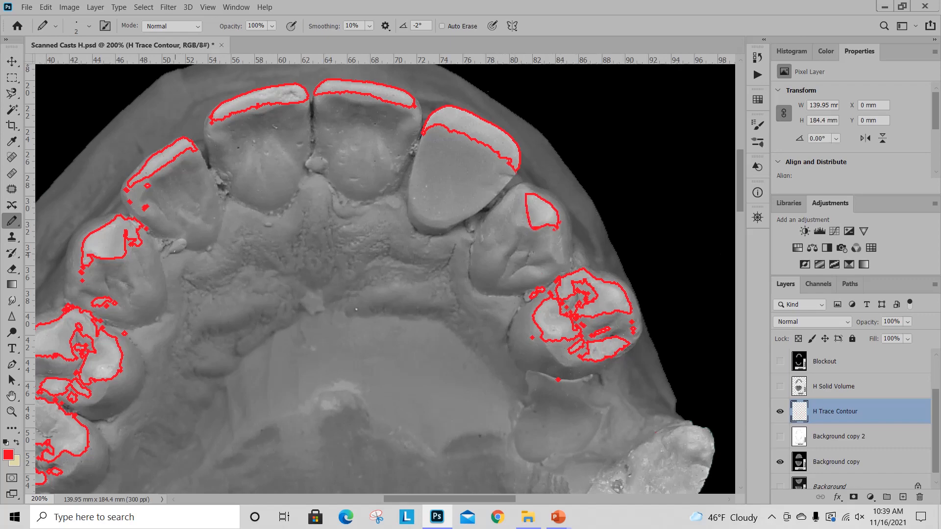
click(780, 462)
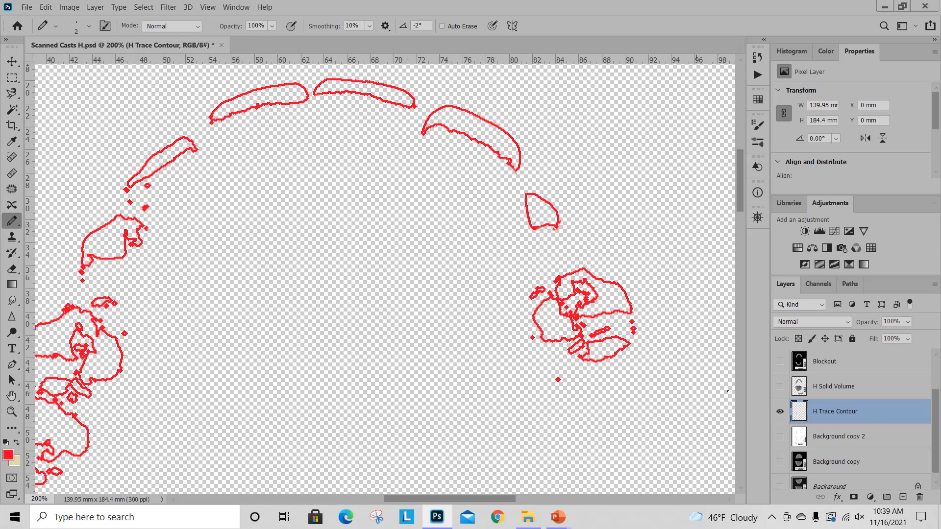
click(780, 462)
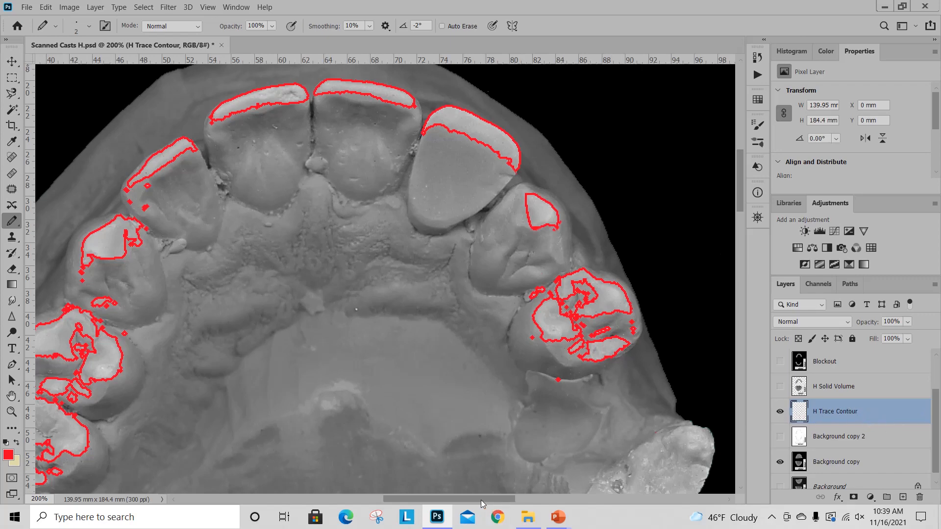
Draw a test pencil loop on the Background copy layer over the left lateral incisor, and hide H Trace Contour.
drag(481, 500, 462, 500)
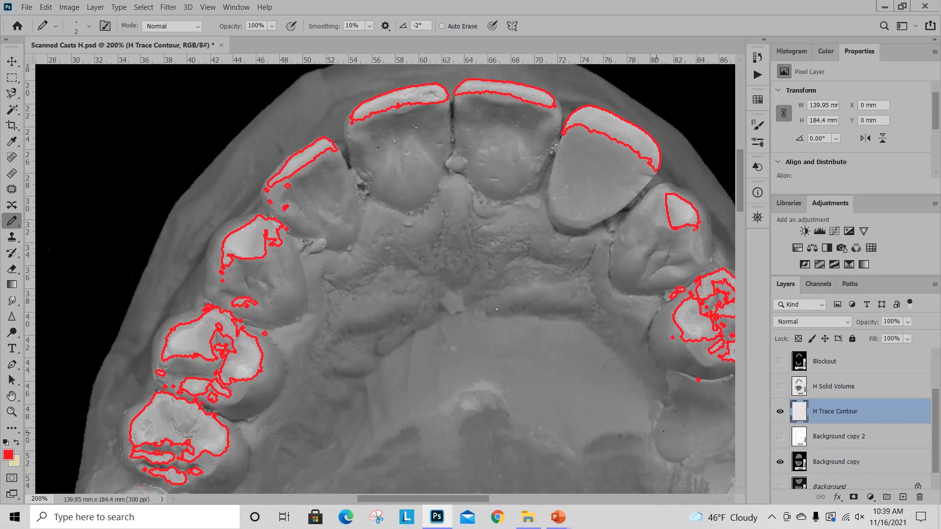
click(848, 469)
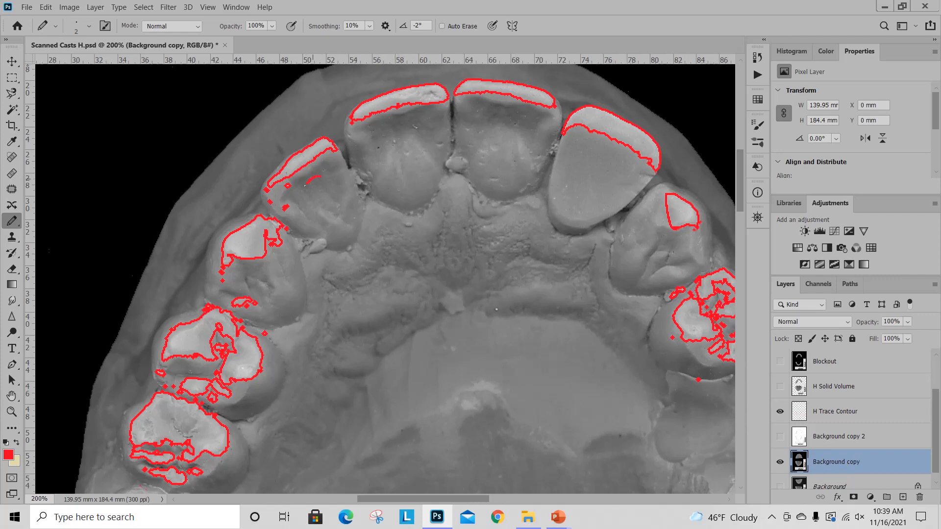
mouse_move(305, 187)
mouse_down()
mouse_move(314, 213)
mouse_move(336, 204)
mouse_move(338, 177)
mouse_up()
click(781, 411)
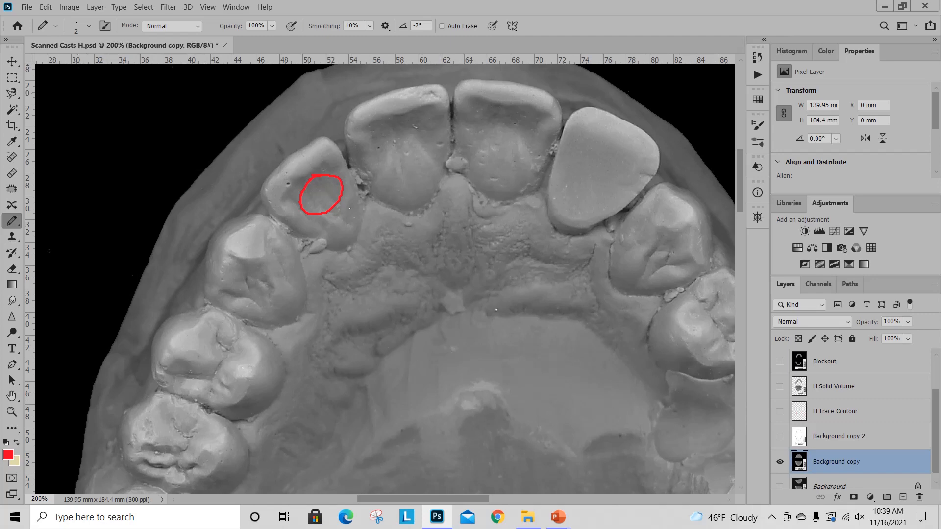
Undo the test loop on the Background copy layer and check the scan with H Trace Contour hidden and shown.
click(45, 7)
click(51, 19)
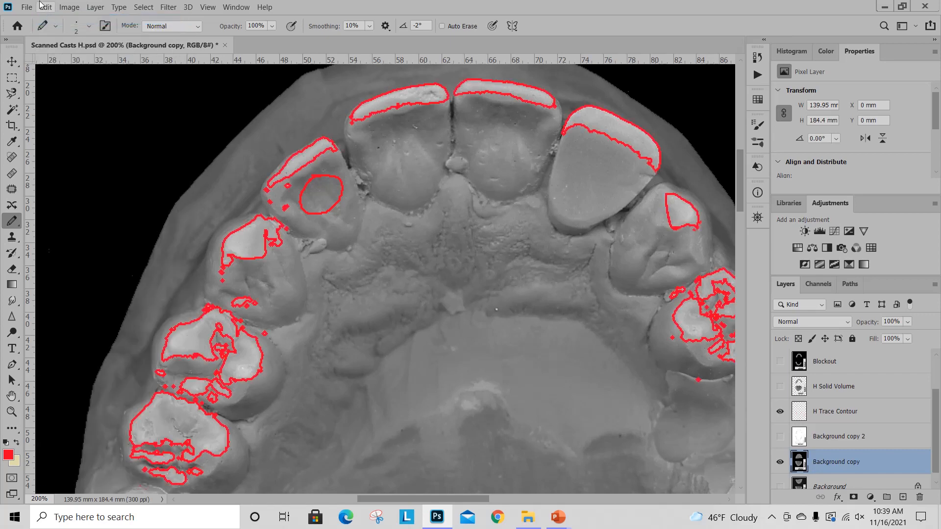
click(46, 7)
click(52, 19)
click(779, 412)
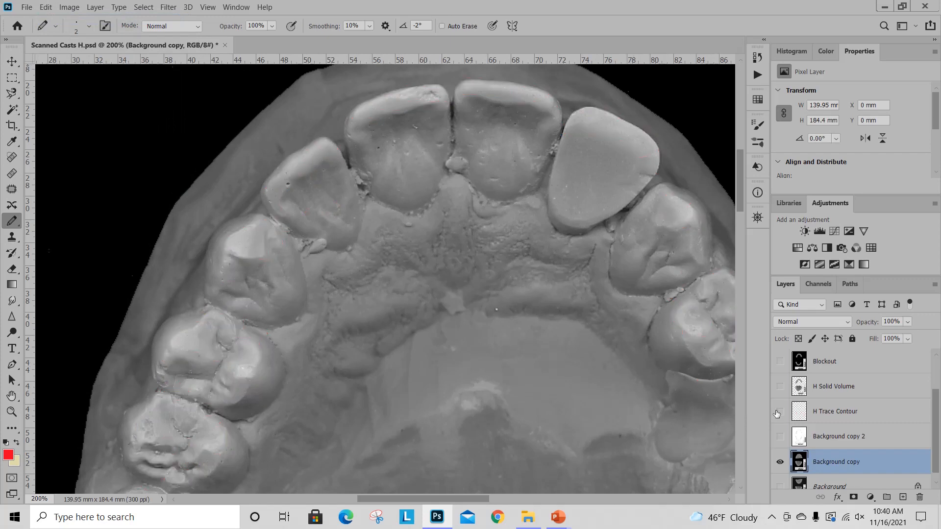
click(778, 412)
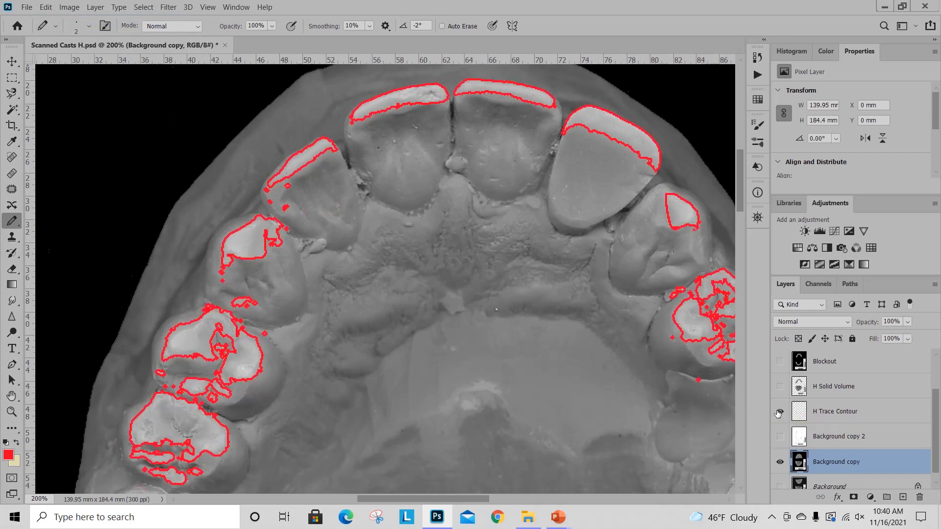
On the H Trace Contour layer, erase the jagged inner edge and stray specks around the left canine outline.
click(824, 412)
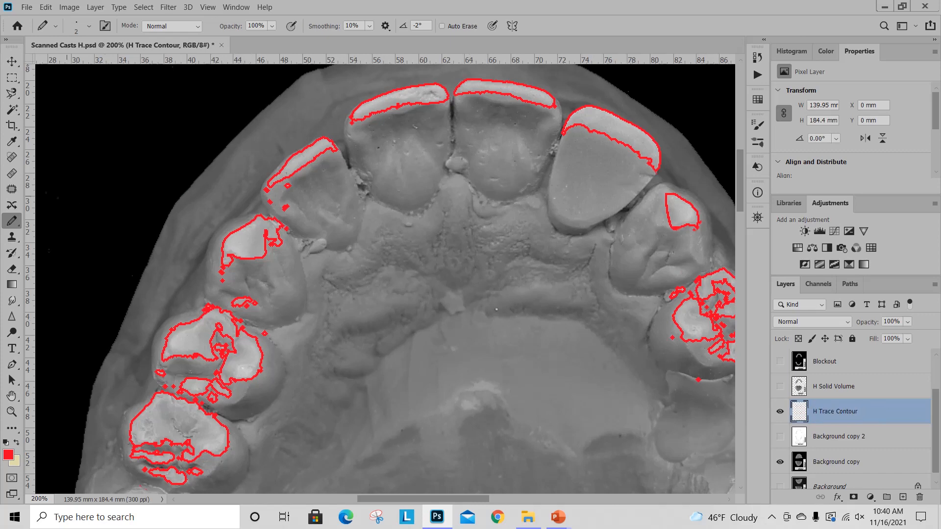
click(12, 269)
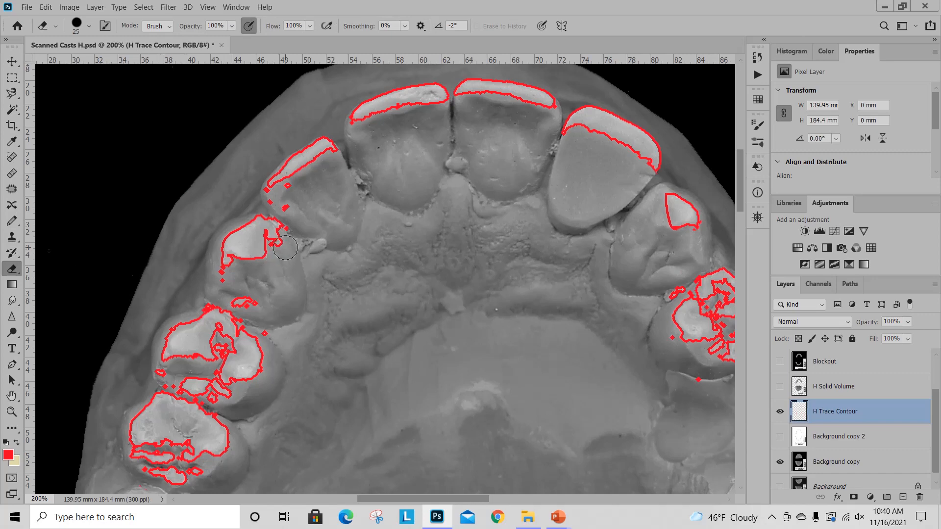
mouse_move(284, 248)
mouse_down()
mouse_move(291, 216)
mouse_move(280, 220)
mouse_move(278, 248)
mouse_move(272, 213)
mouse_up()
drag(220, 278, 222, 265)
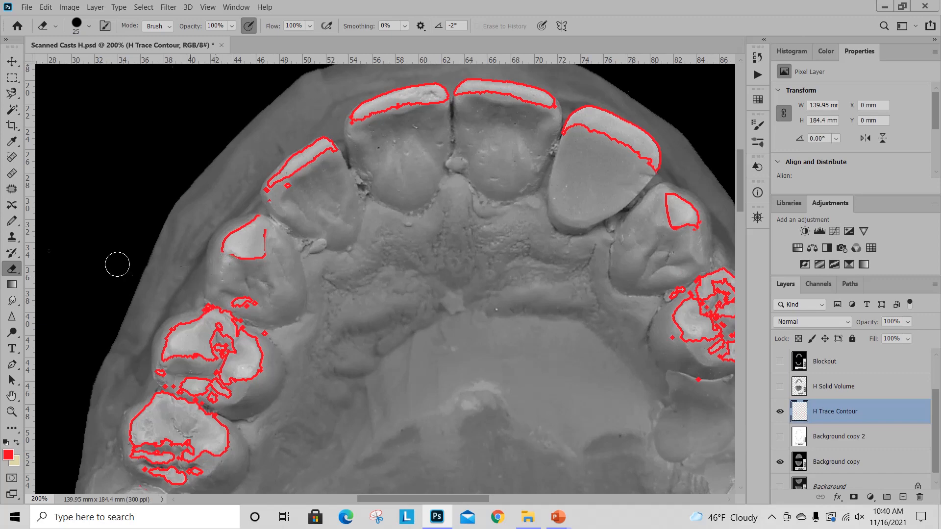
Close the left canine outline with the 2 px Pencil, and erase its excess tip and the stray mark below.
click(11, 227)
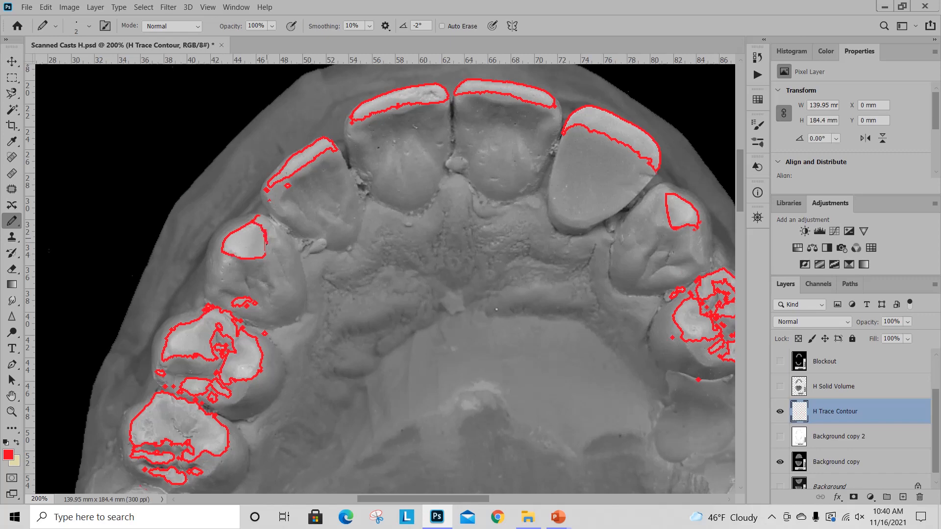
click(12, 269)
drag(258, 203, 268, 209)
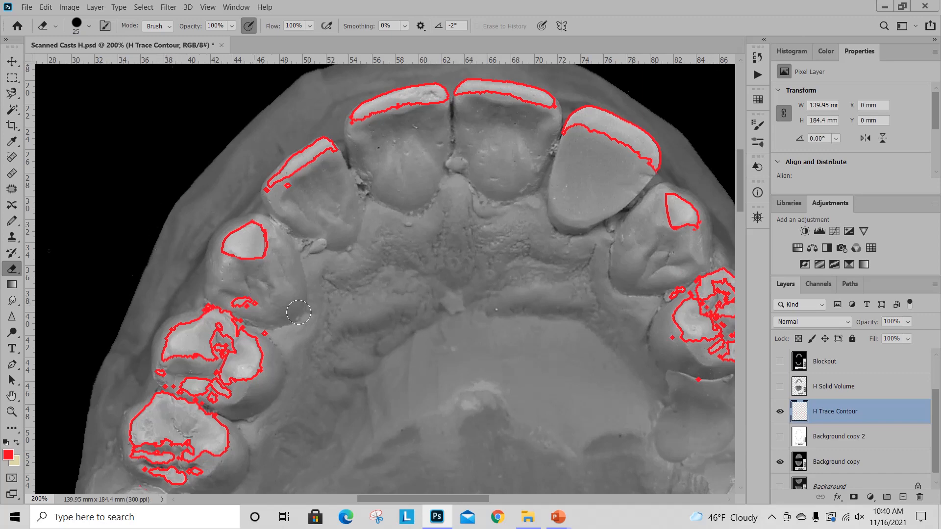
drag(260, 295, 234, 301)
Reduce the Eraser to 12 px and then 7 px, and erase stray marks inside and below the outline of the tooth behind the left canine.
click(89, 26)
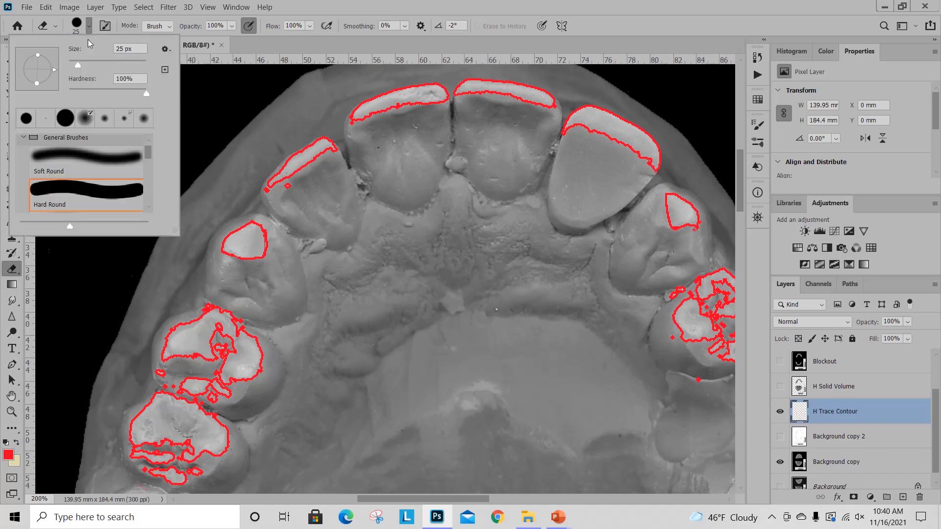
drag(78, 65, 73, 65)
drag(213, 323, 226, 326)
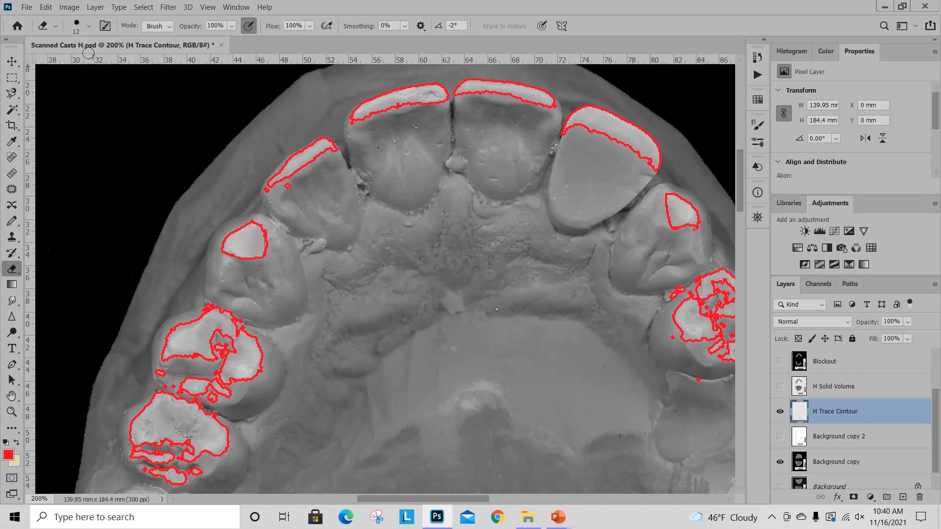
click(89, 27)
drag(73, 65, 71, 65)
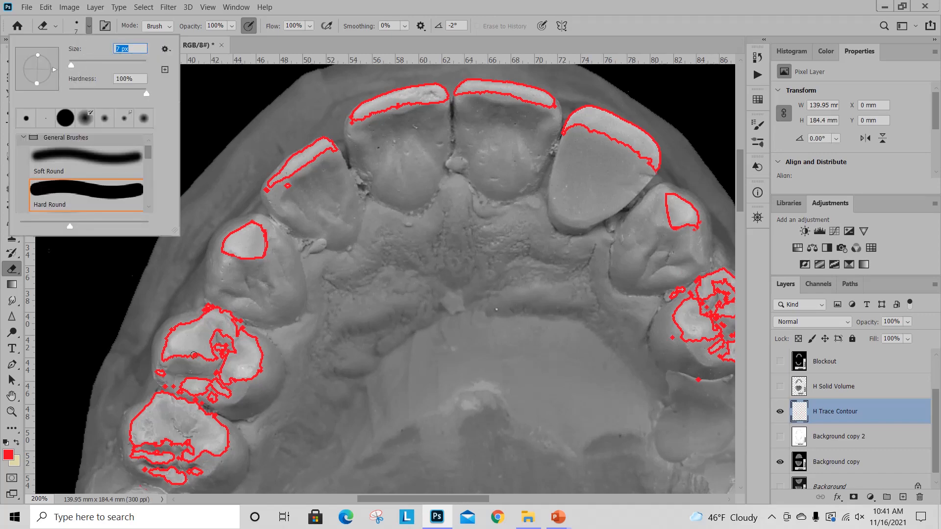
drag(172, 376, 156, 373)
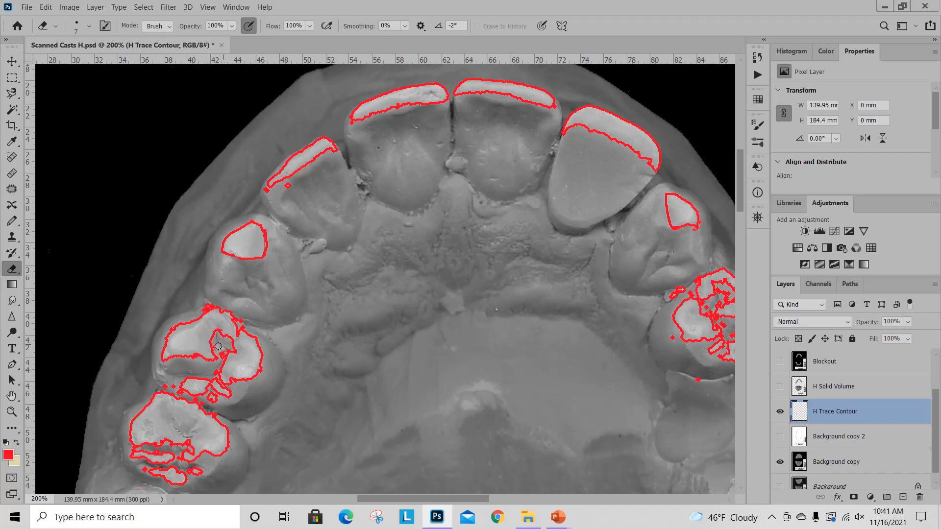
drag(220, 351, 222, 349)
Hide the H Trace Contour layer, and select and show the Blockout layer.
drag(417, 502, 442, 496)
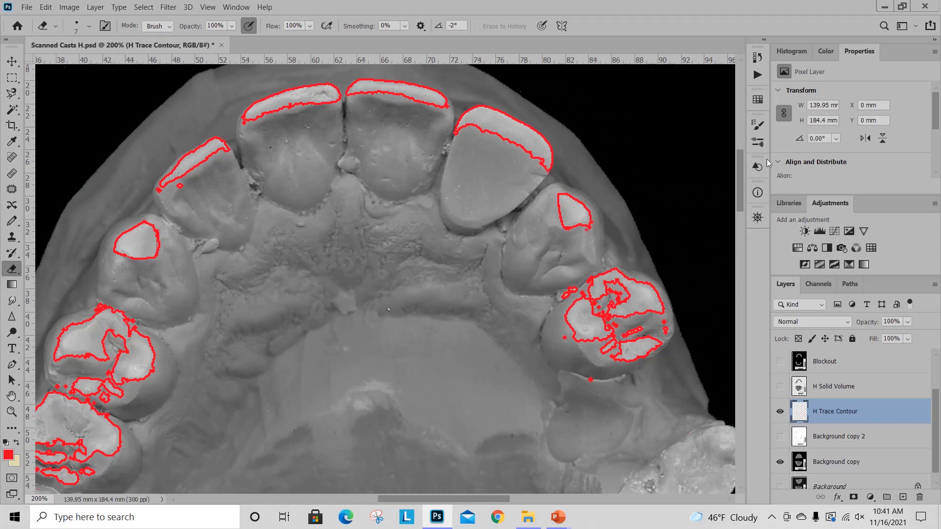
mouse_move(740, 160)
mouse_down()
mouse_move(743, 187)
mouse_move(754, 167)
mouse_up()
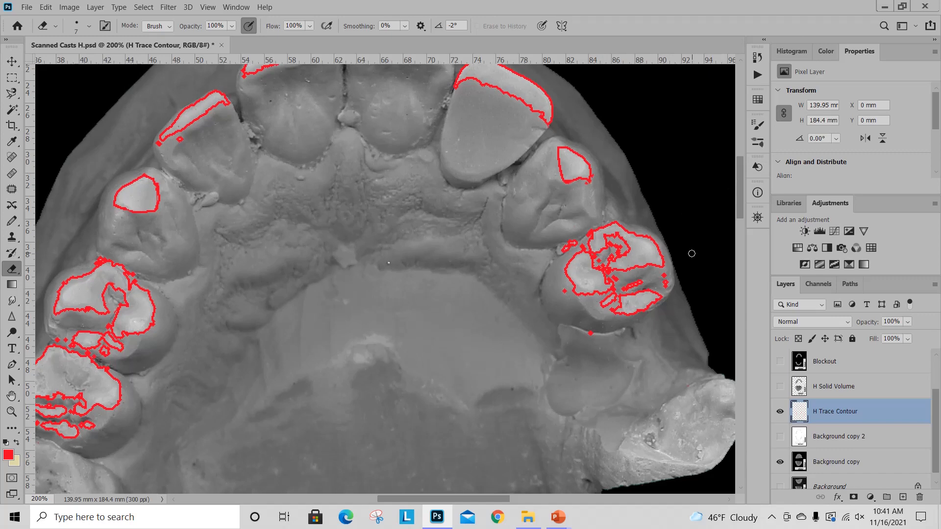
key(ctrl+minus)
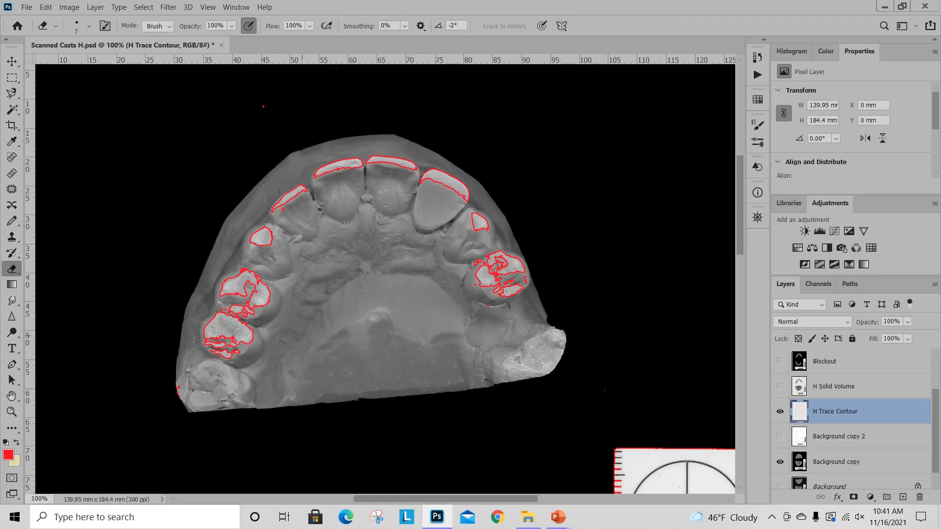
scroll(335, 391, down, 10)
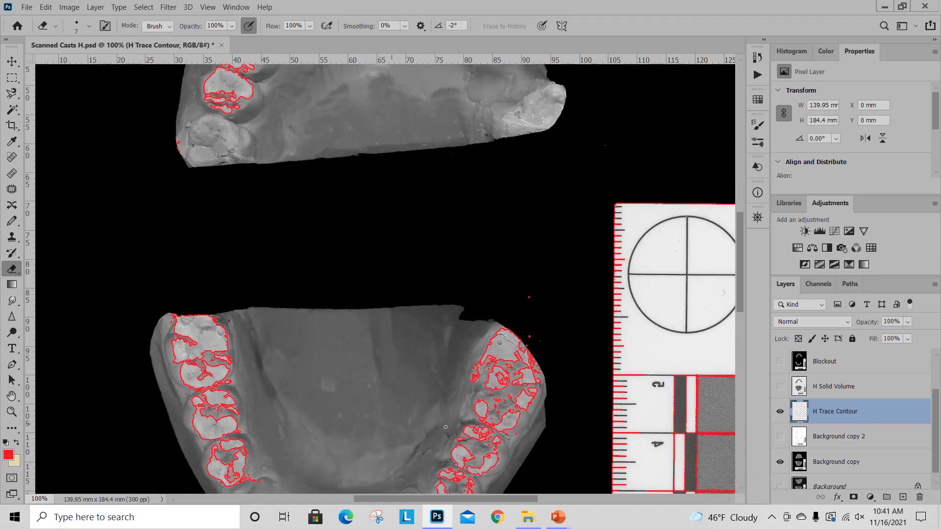
scroll(833, 417, up, 2)
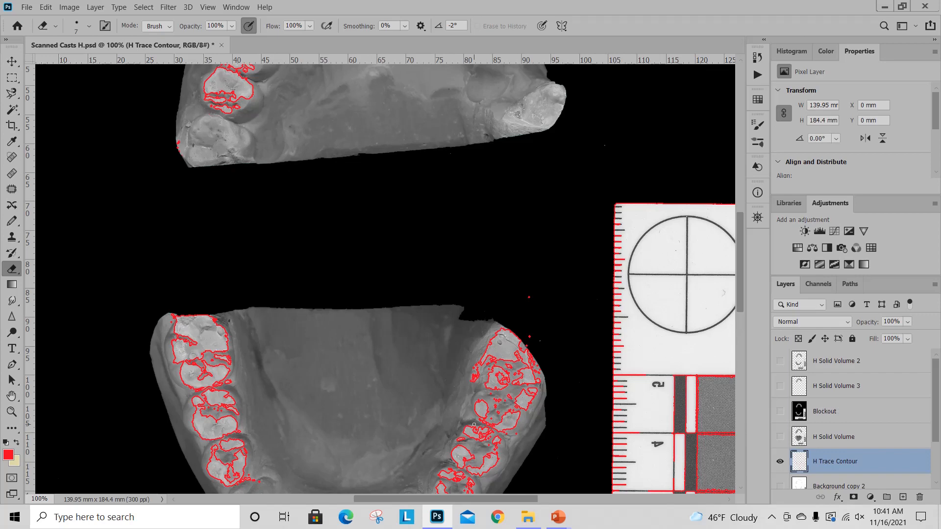
click(825, 415)
click(780, 461)
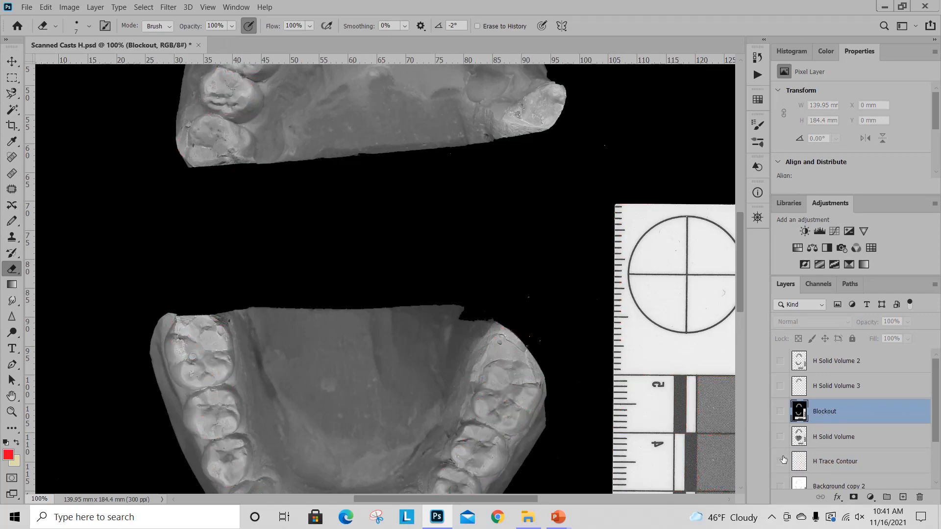
click(780, 411)
scroll(430, 343, up, 10)
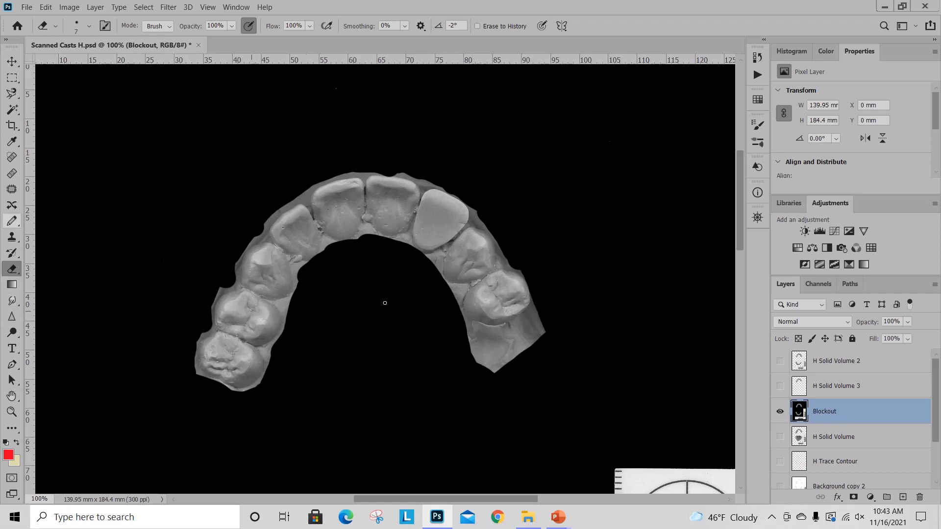
Duplicate the Blockout layer as Blockout copy in the same document.
right_click(827, 412)
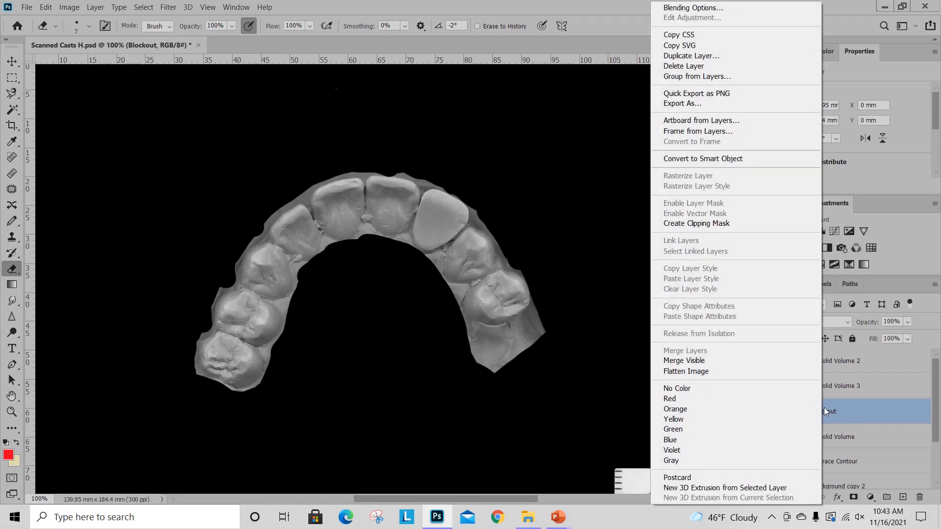
click(724, 60)
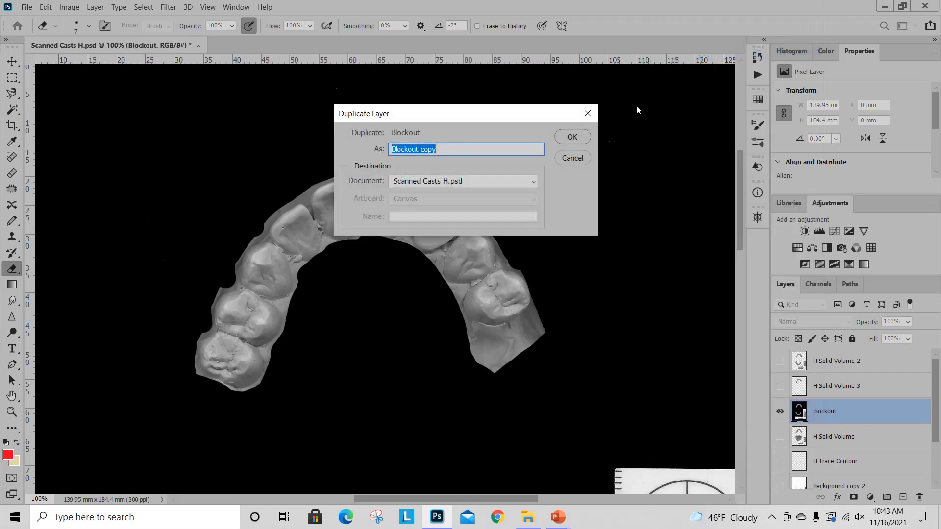
click(576, 138)
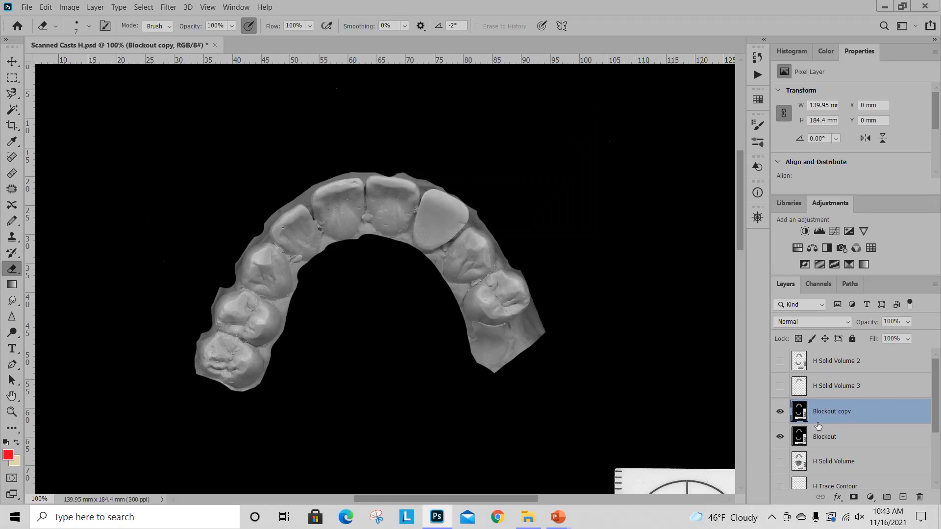
Apply the Trace Contour filter to Blockout copy at Level 166 with the Upper edge.
click(171, 8)
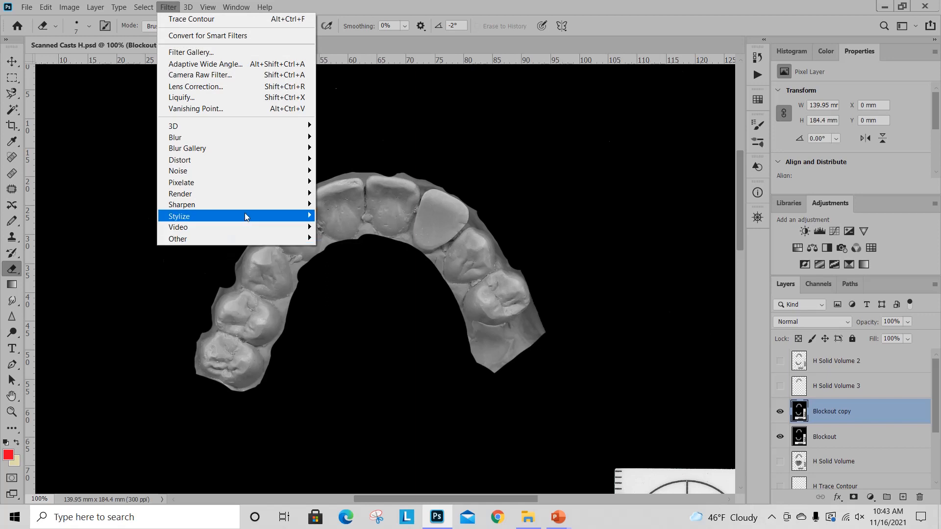
mouse_move(245, 214)
click(349, 295)
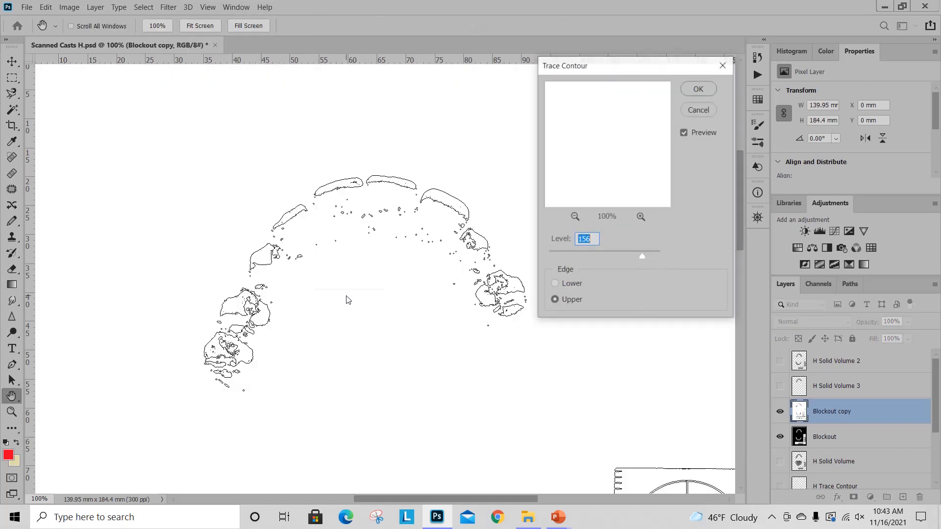
drag(584, 127, 639, 169)
mouse_move(574, 92)
mouse_down()
mouse_move(645, 163)
mouse_move(616, 170)
mouse_move(620, 138)
mouse_move(631, 141)
mouse_up()
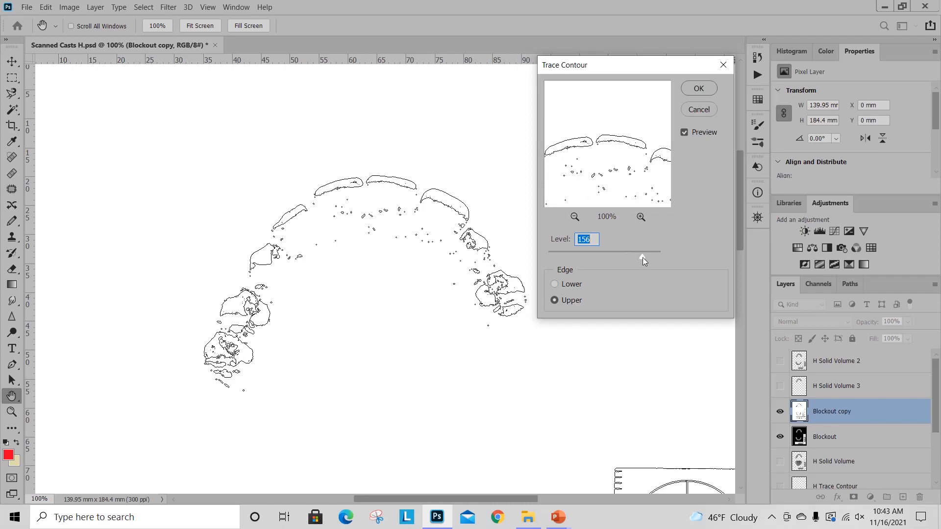
drag(643, 257, 647, 257)
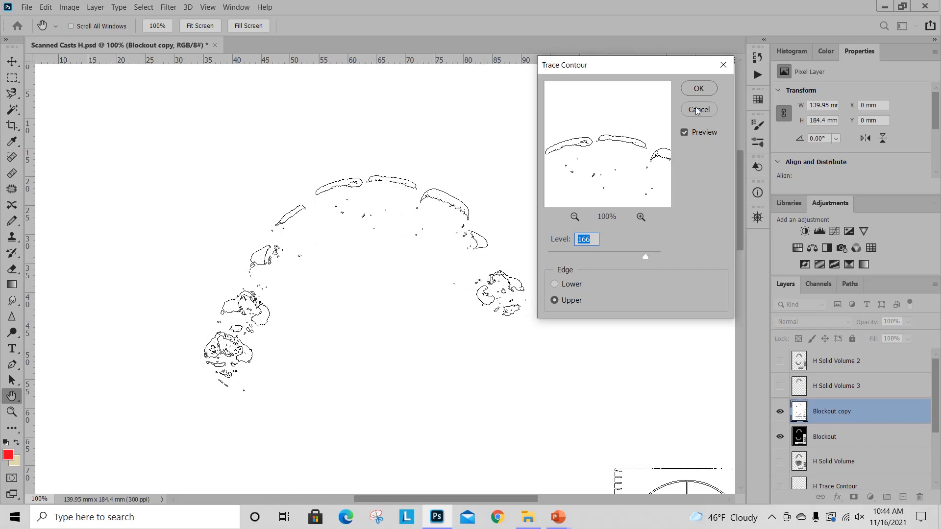
click(700, 89)
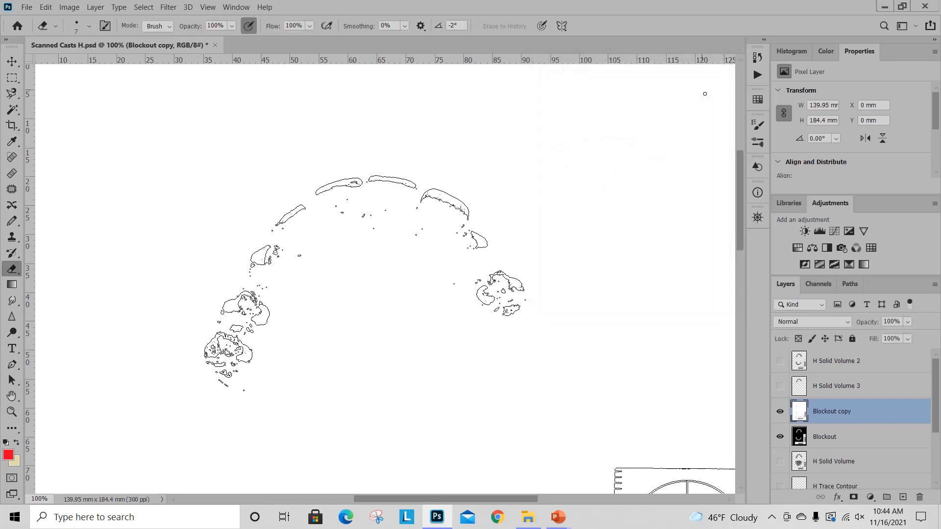
Select the white area surrounding the traced contours on Blockout copy with the Magic Wand.
click(12, 109)
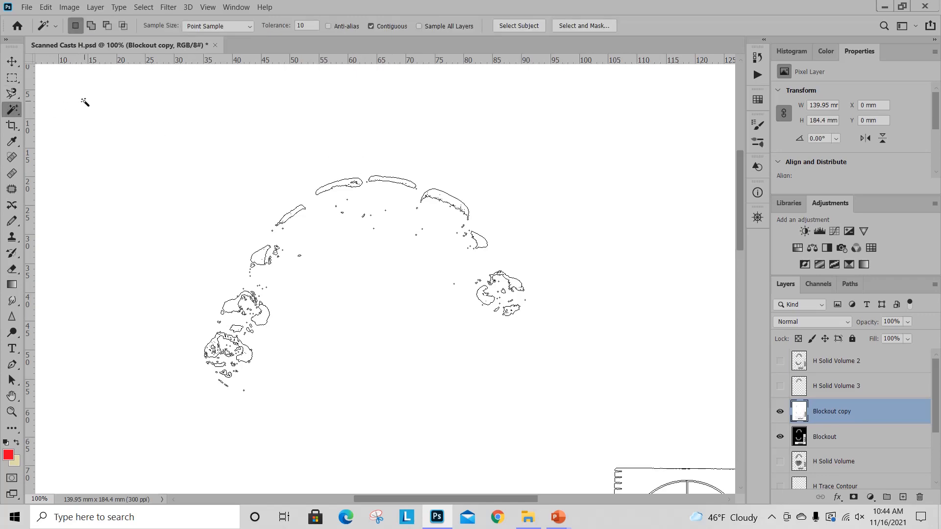
click(86, 101)
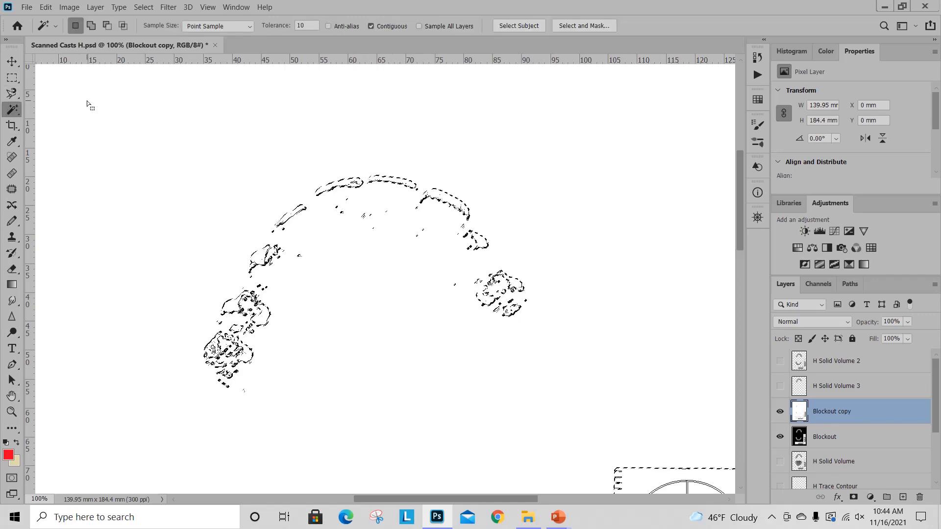
key(ctrl+minus)
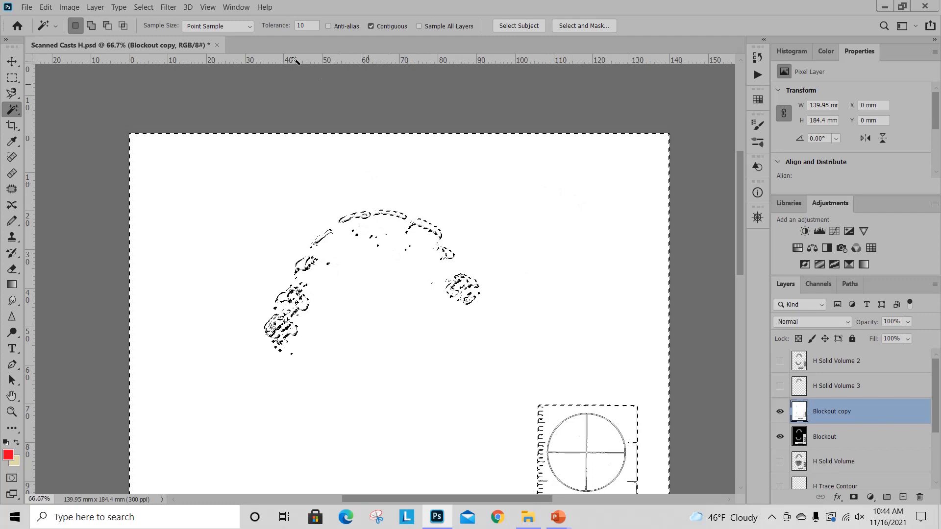
Create a new layer named H Trace Contour 2 above Blockout copy.
click(96, 7)
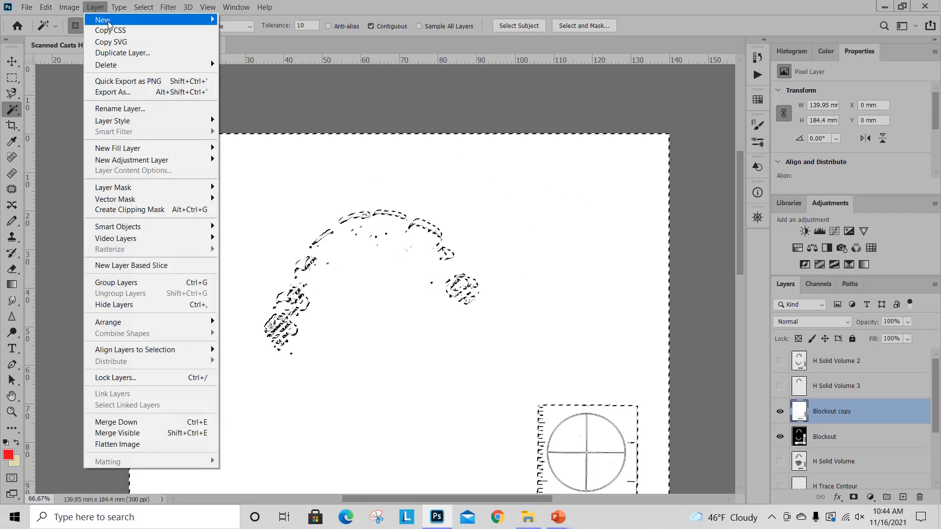
mouse_move(109, 25)
click(228, 19)
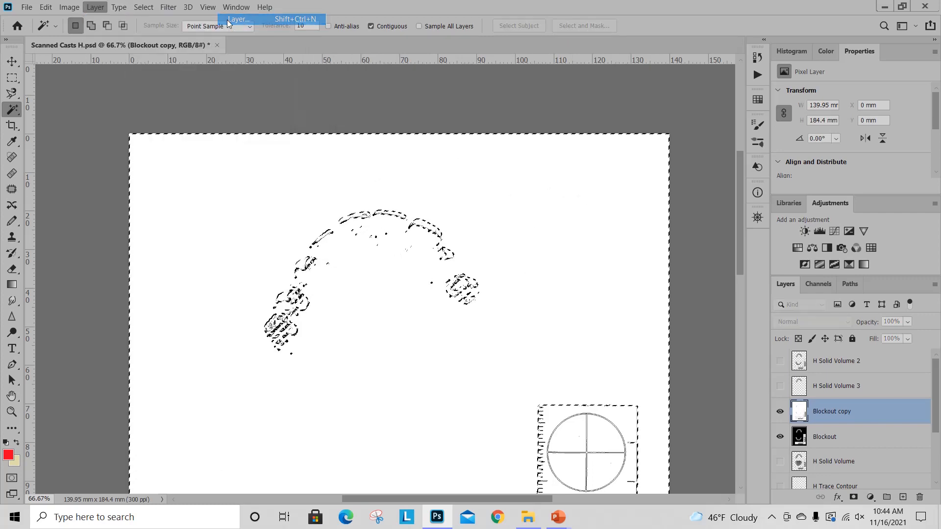
text(H)
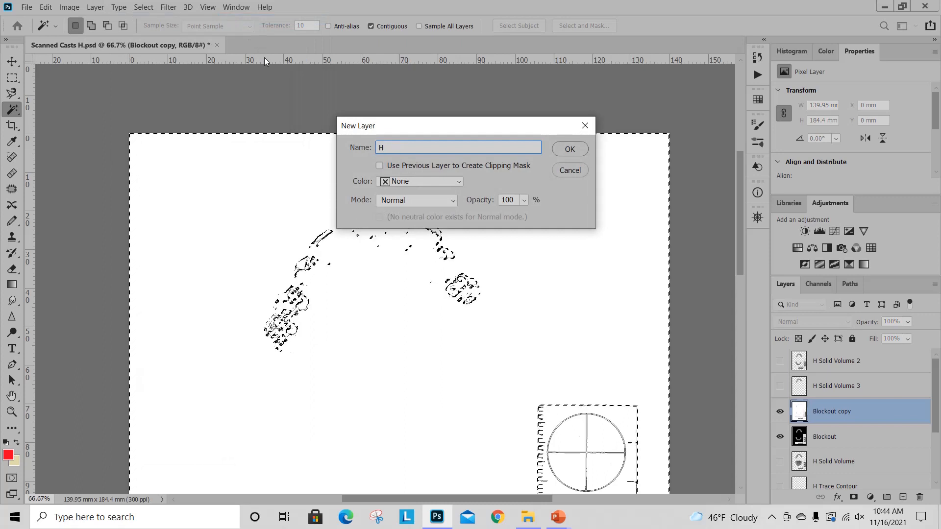
text( Trace Countour)
key(BackSpace)
key(BackSpace)
key(BackSpace)
key(BackSpace)
key(BackSpace)
key(BackSpace)
key(BackSpace)
text(ntour 2)
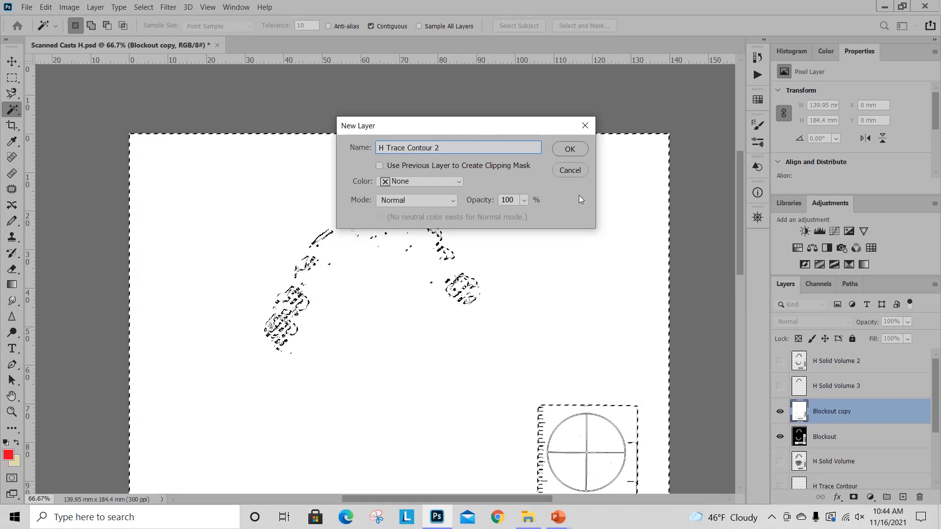
click(575, 152)
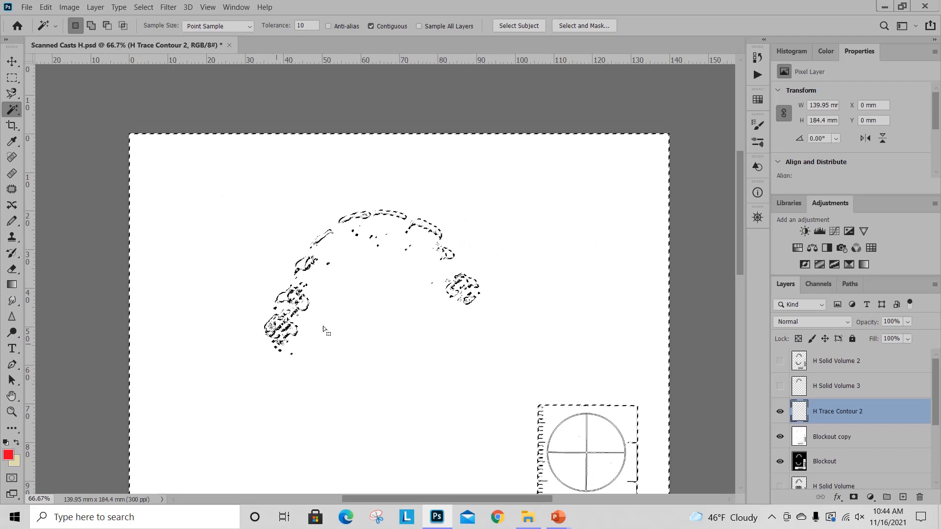
Stroke the selection on H Trace Contour 2 with a 5 px centered red line, and deselect.
click(46, 6)
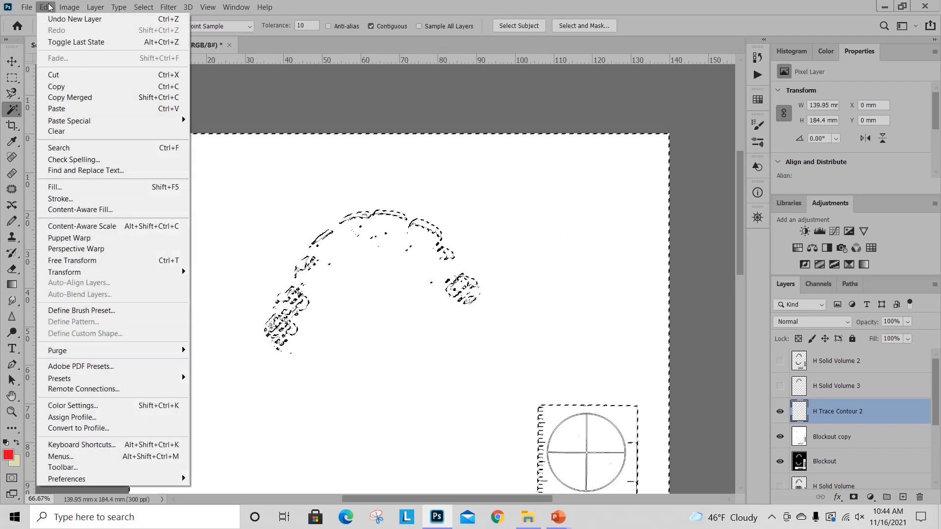
click(109, 199)
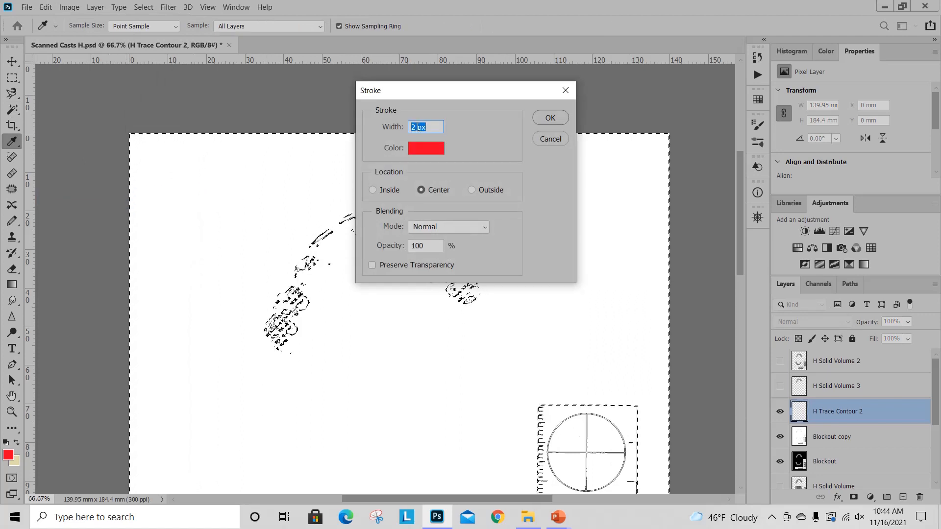
click(416, 127)
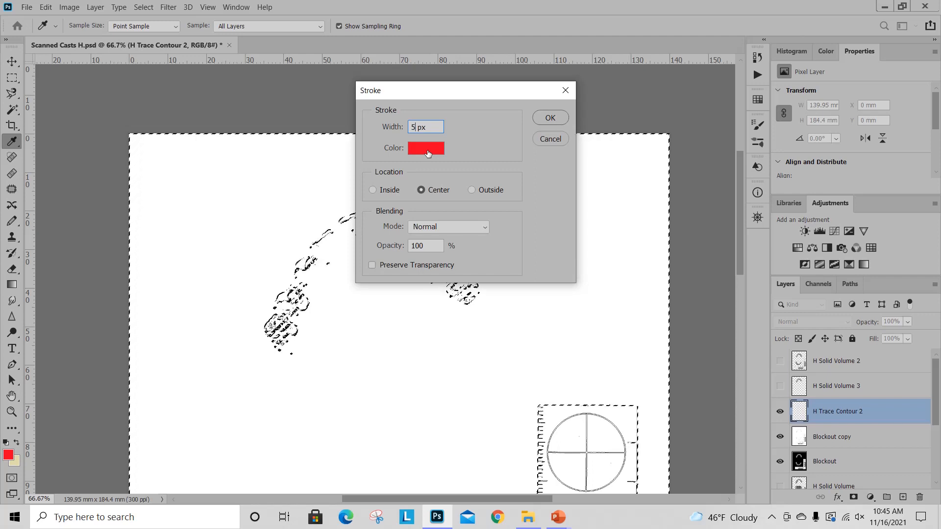
click(428, 153)
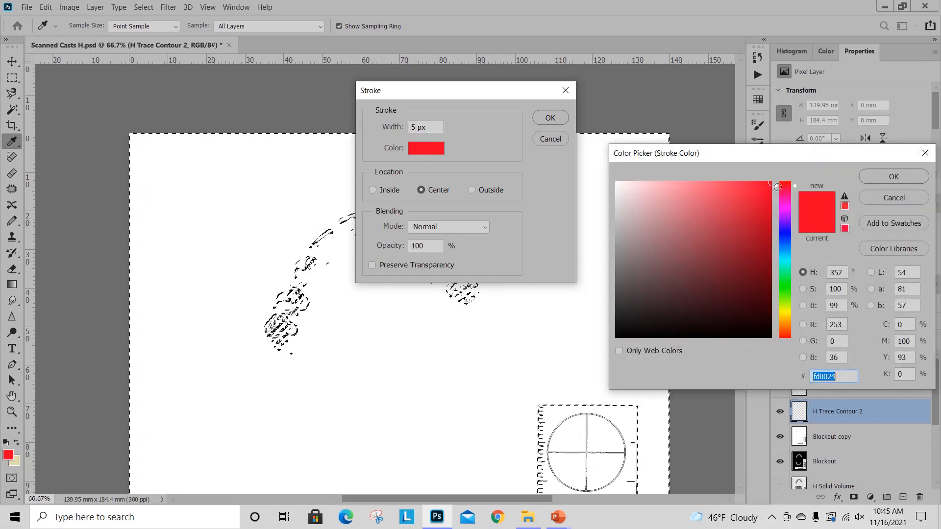
click(884, 181)
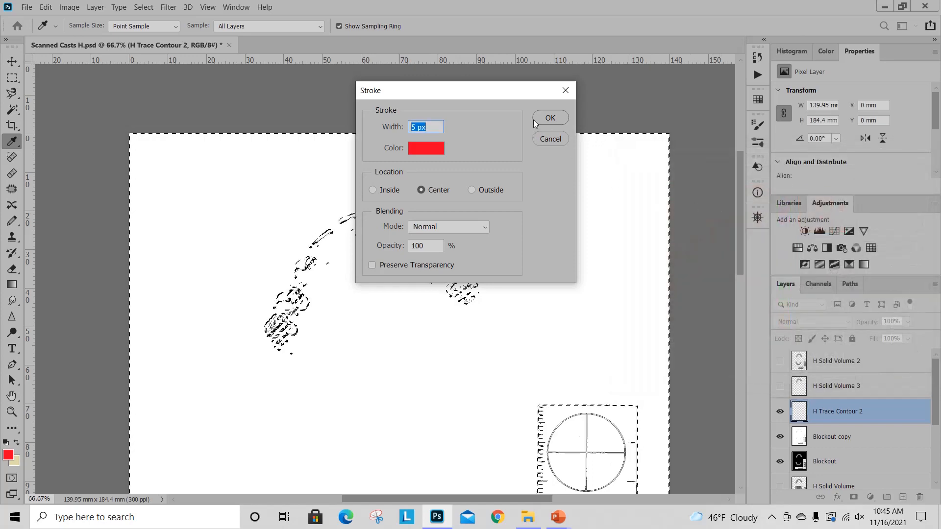
click(550, 118)
key(w)
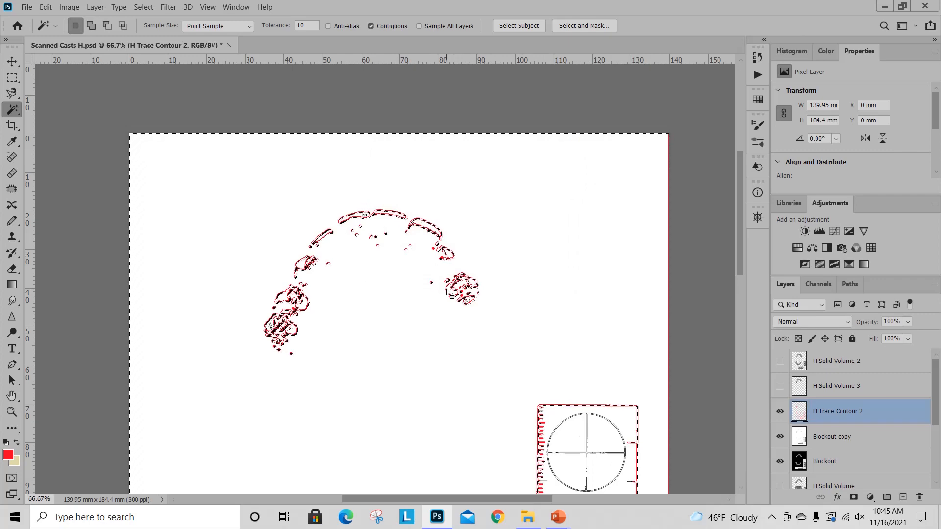
key(ctrl+d)
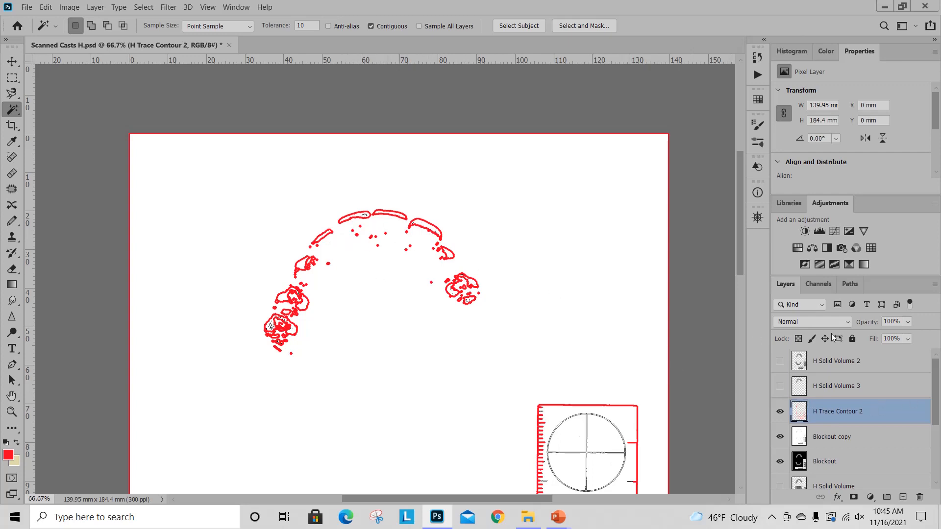
Hide the Blockout copy and Blockout layers to view the new red outline over the Background copy scan.
click(780, 437)
click(780, 461)
scroll(786, 462, down, 1)
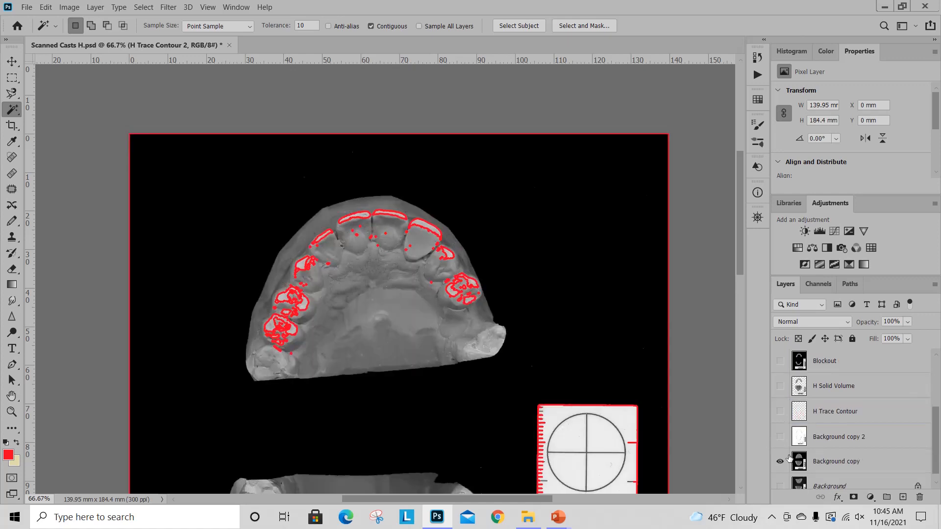
Hide the Background copy layer and erase stray red specks inside the upper arch on H Trace Contour 2 with the Eraser.
click(780, 461)
scroll(781, 446, up, 1)
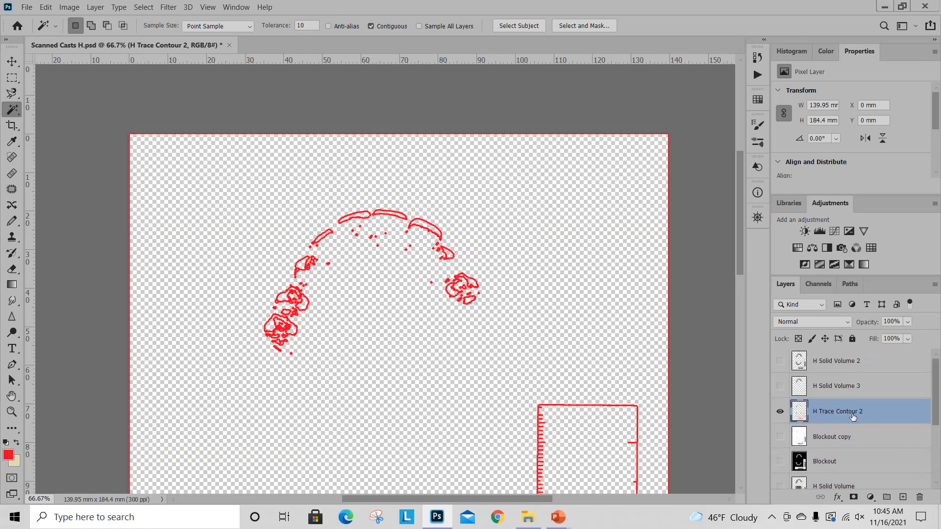
click(12, 268)
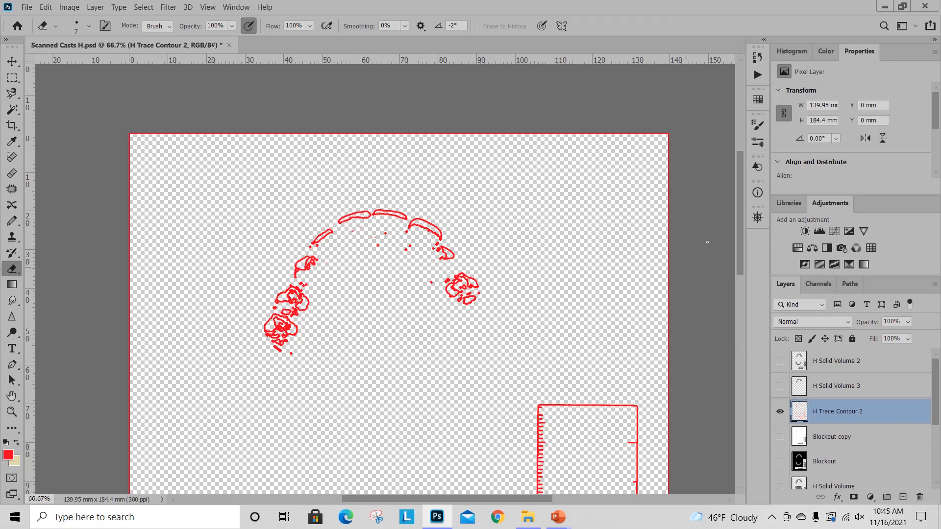
drag(738, 237, 749, 267)
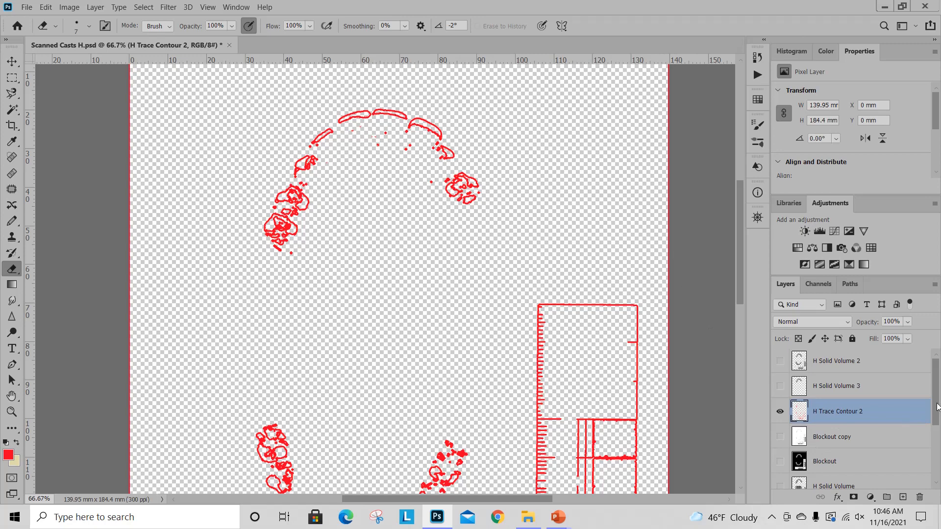
Show H Trace Contour and toggle H Trace Contour 2 to compare both outlines, leaving only H Trace Contour visible.
scroll(937, 407, down, 3)
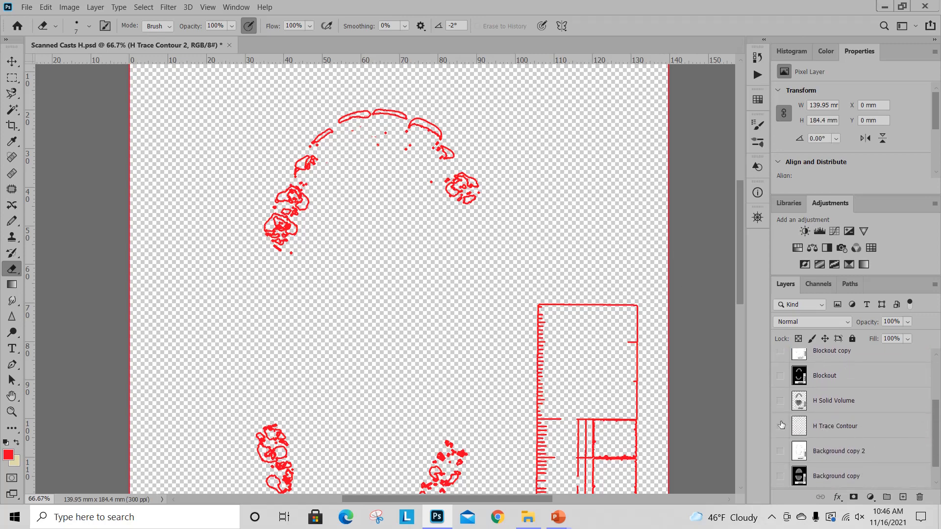
click(781, 425)
scroll(781, 416, up, 3)
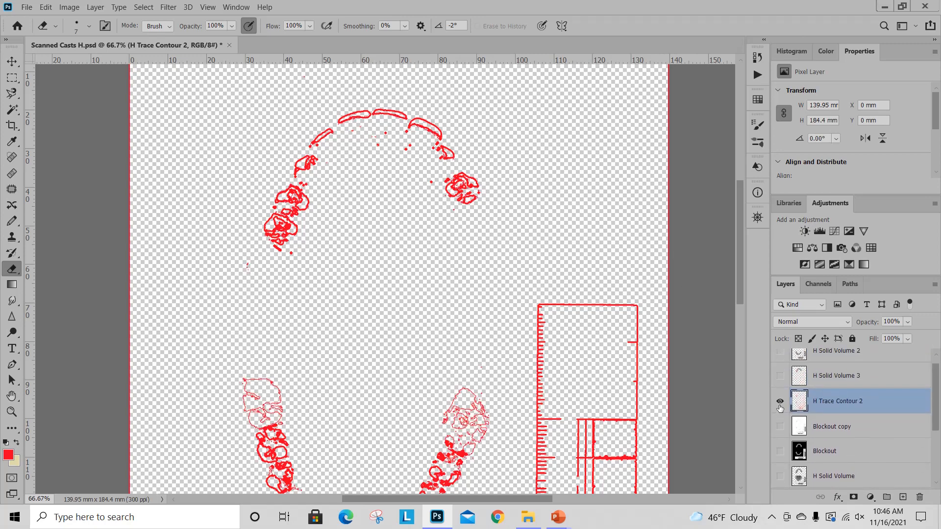
click(780, 406)
click(781, 402)
click(781, 405)
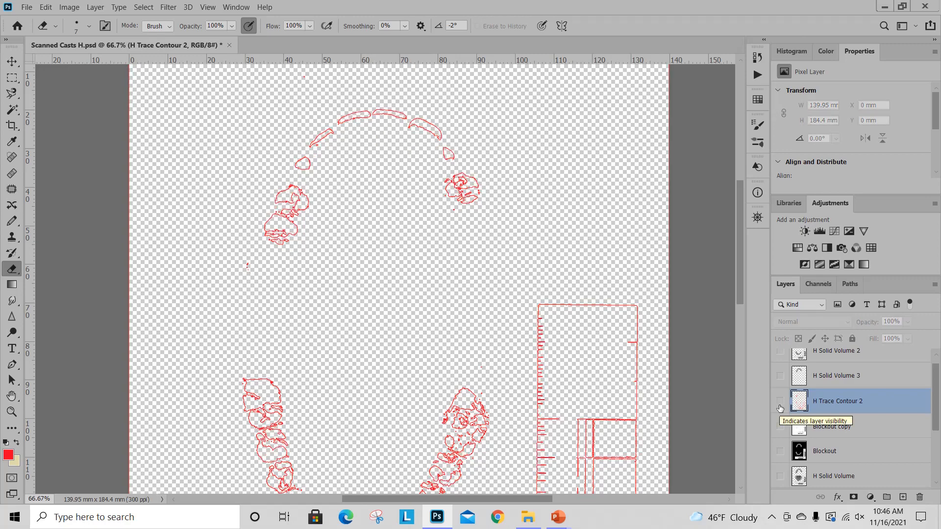
click(780, 404)
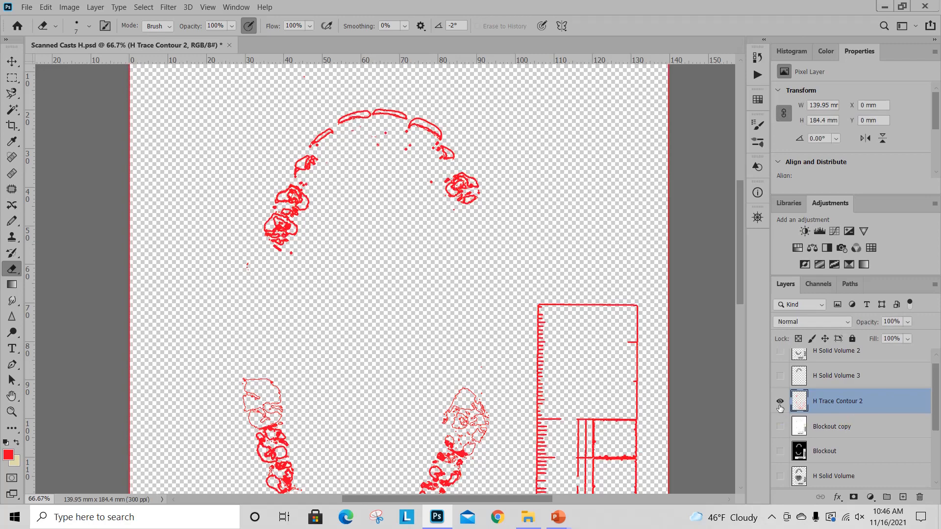
click(780, 406)
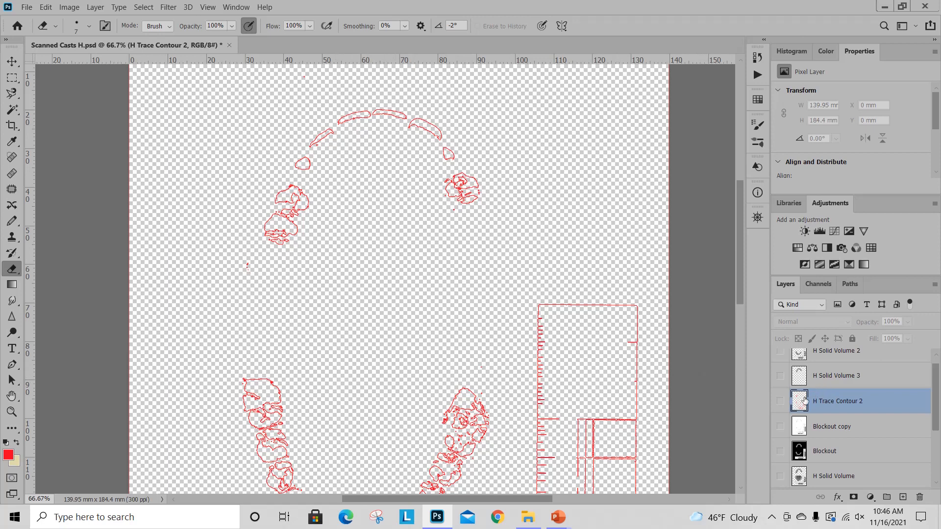
click(780, 404)
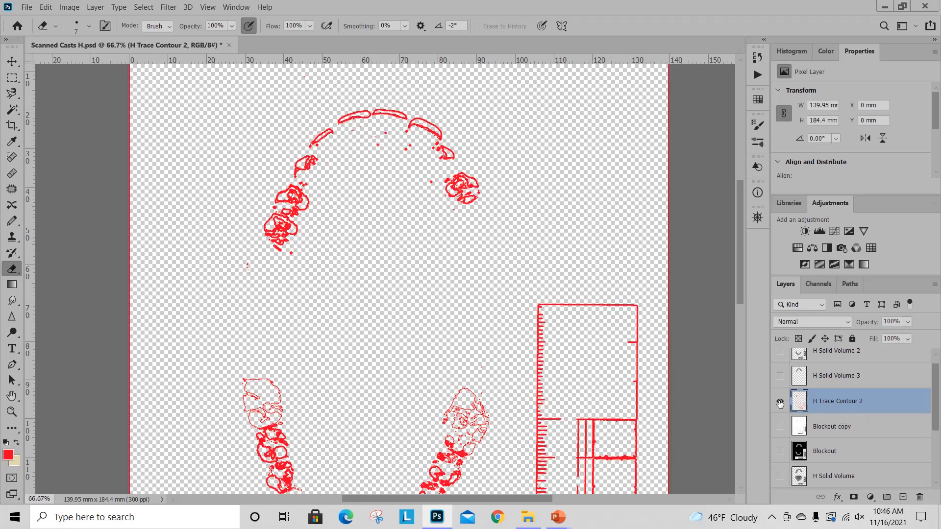
click(781, 404)
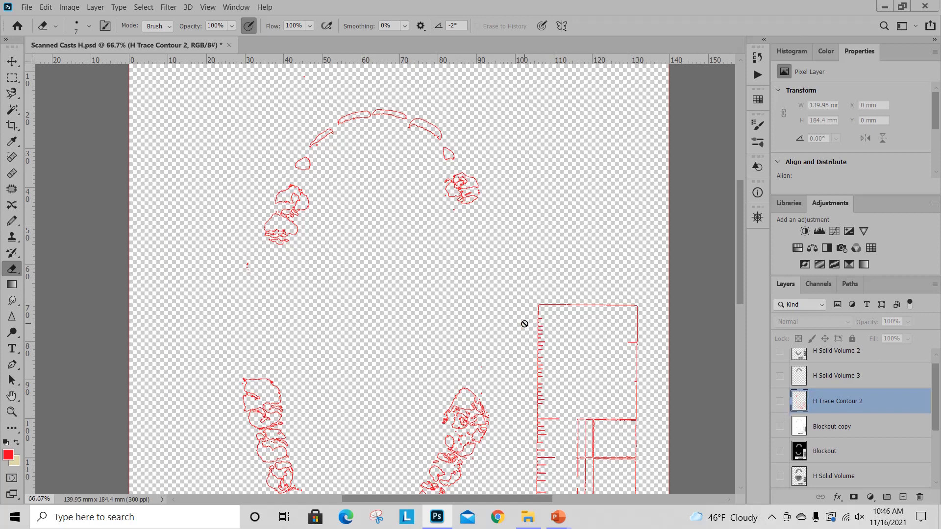
Look over the thin H Trace Contour outlines on both arches and save the document.
scroll(687, 325, up, 3)
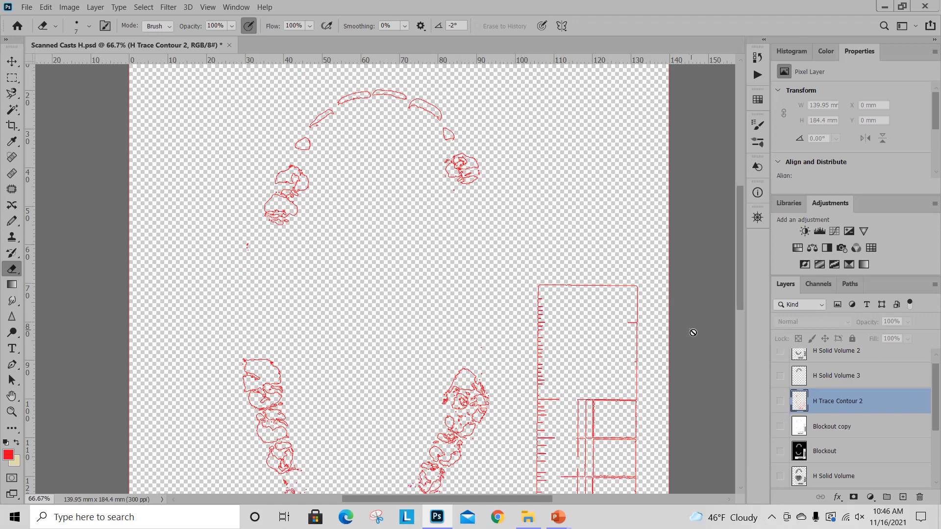
scroll(779, 382, down, 1)
scroll(607, 359, up, 4)
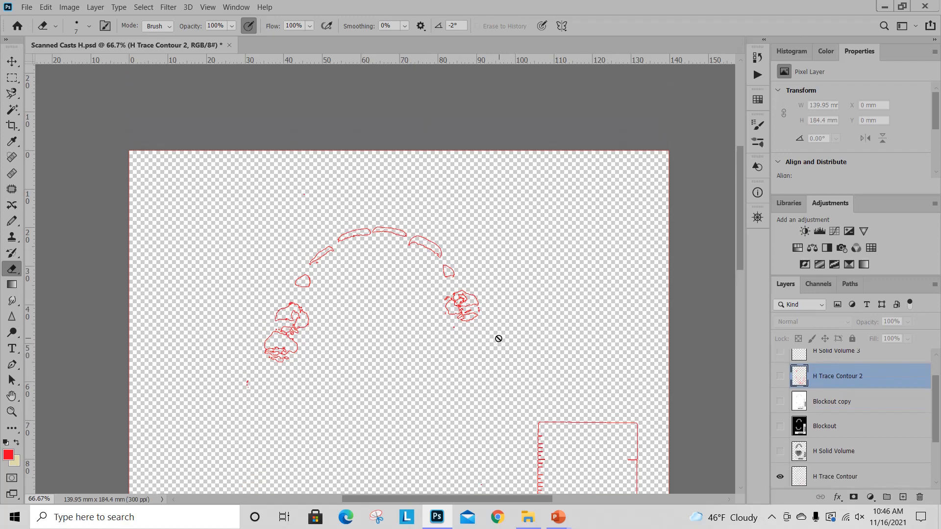
scroll(499, 338, down, 8)
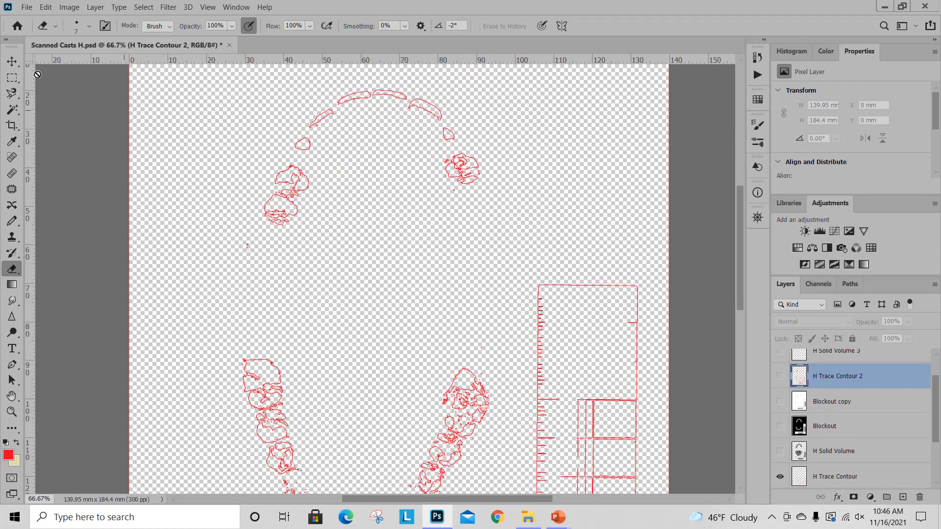
click(26, 8)
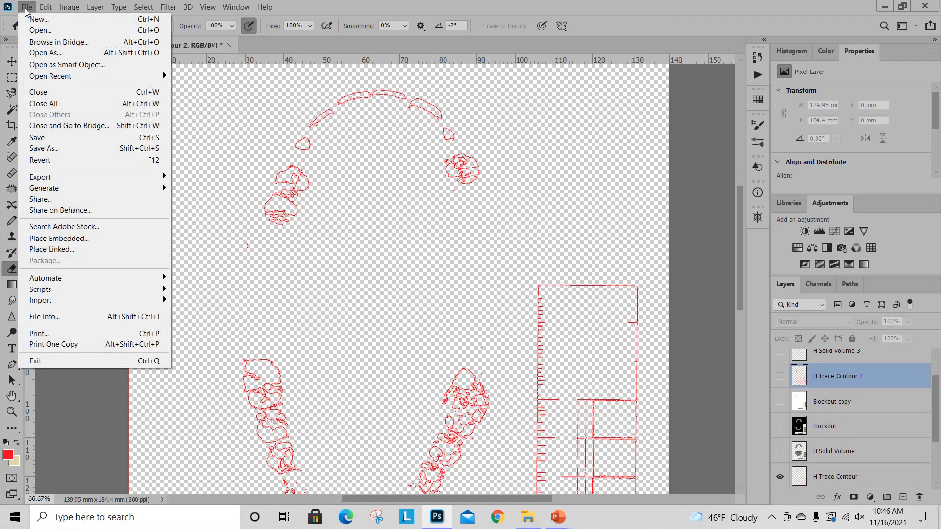
click(69, 142)
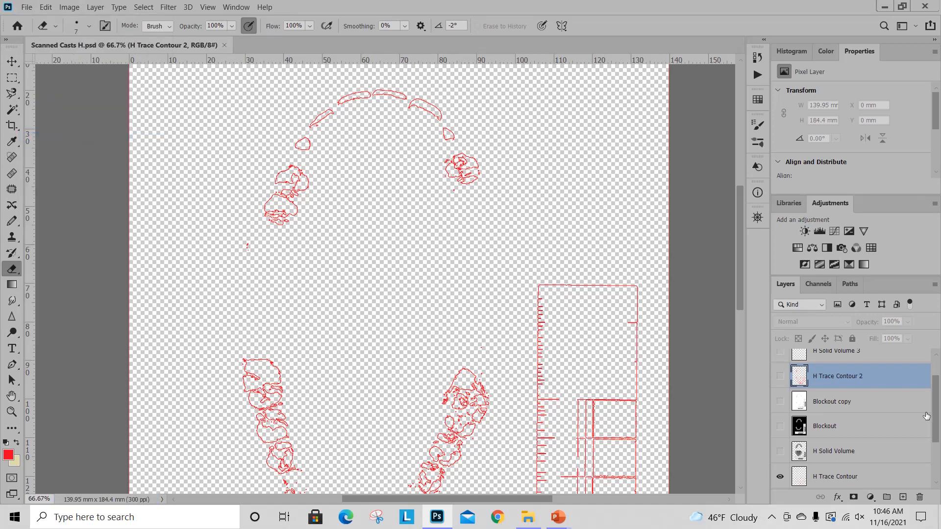
Hide the H Trace Contour layer.
scroll(902, 382, up, 2)
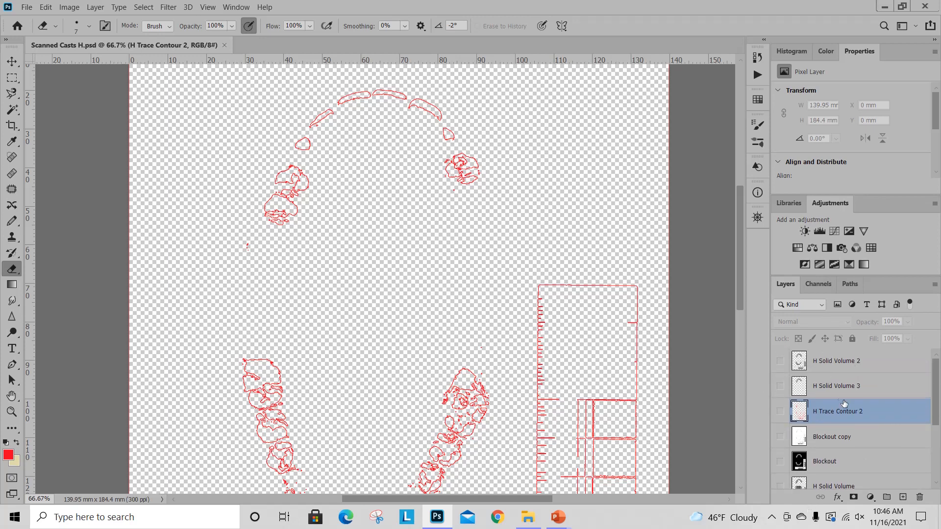
mouse_move(937, 380)
mouse_down()
mouse_move(940, 428)
mouse_move(932, 445)
mouse_up()
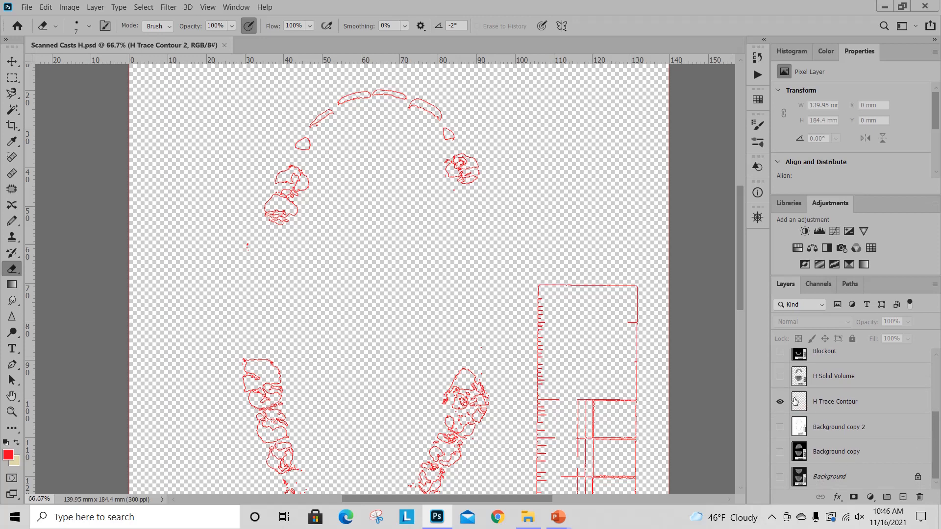
click(780, 402)
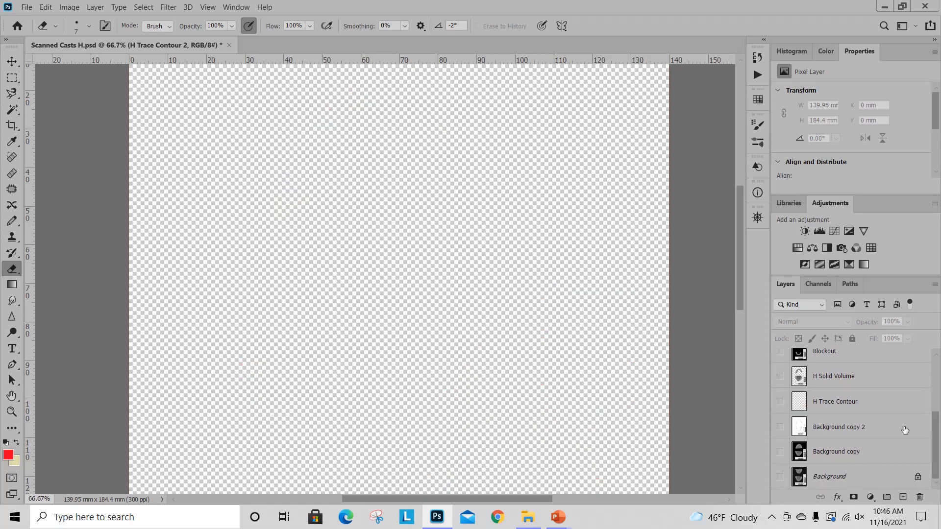
Delete the Blockout copy layer.
scroll(937, 439, up, 2)
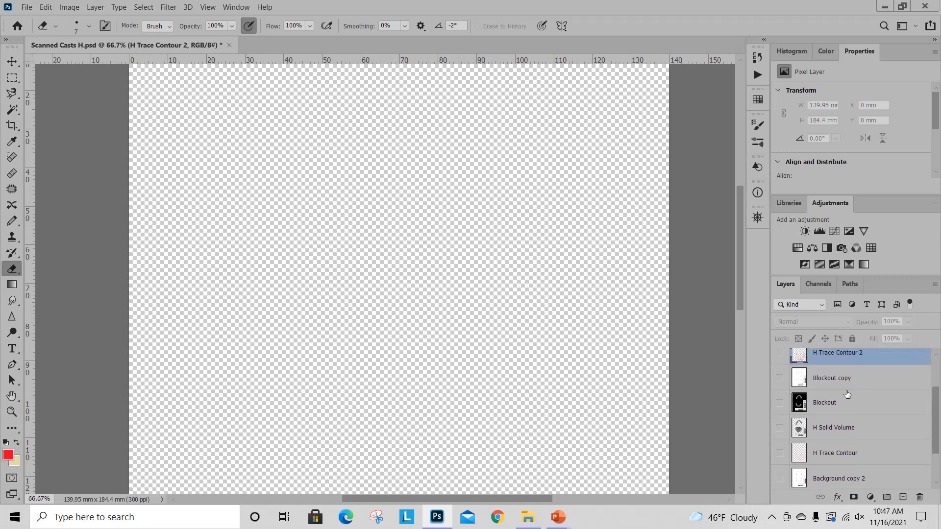
click(842, 383)
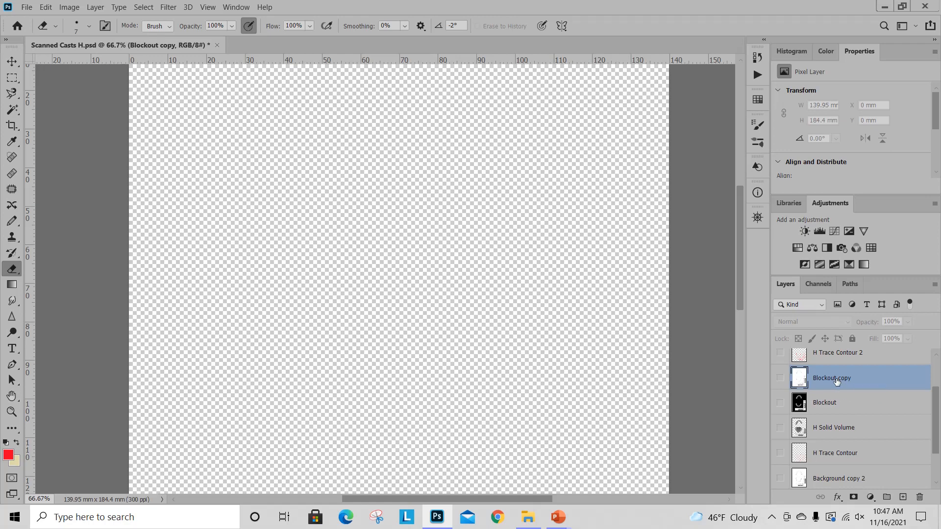
right_click(837, 382)
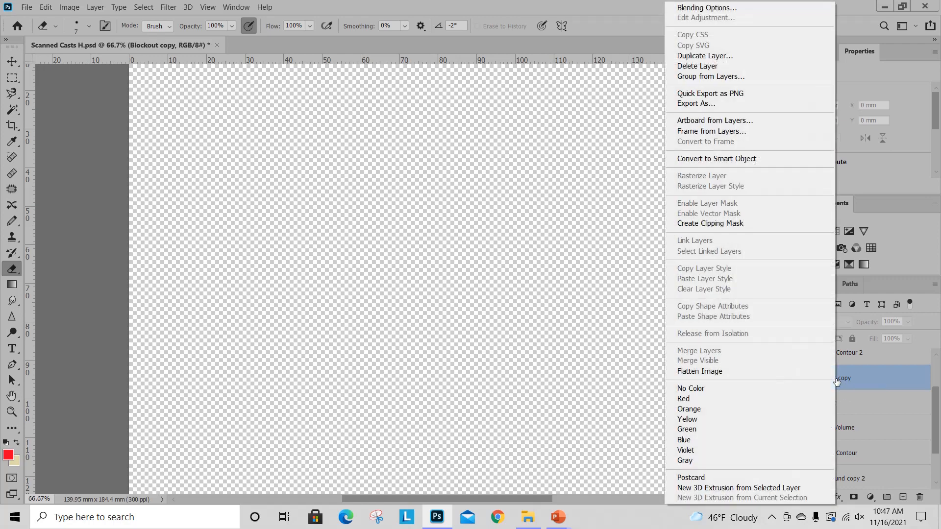
click(728, 69)
click(422, 206)
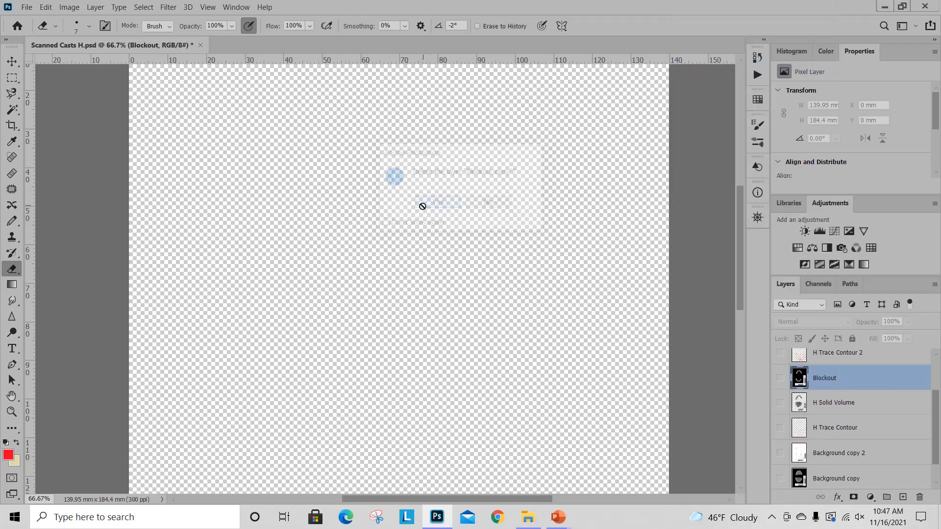
Delete the Background copy 2 layer.
scroll(937, 428, down, 1)
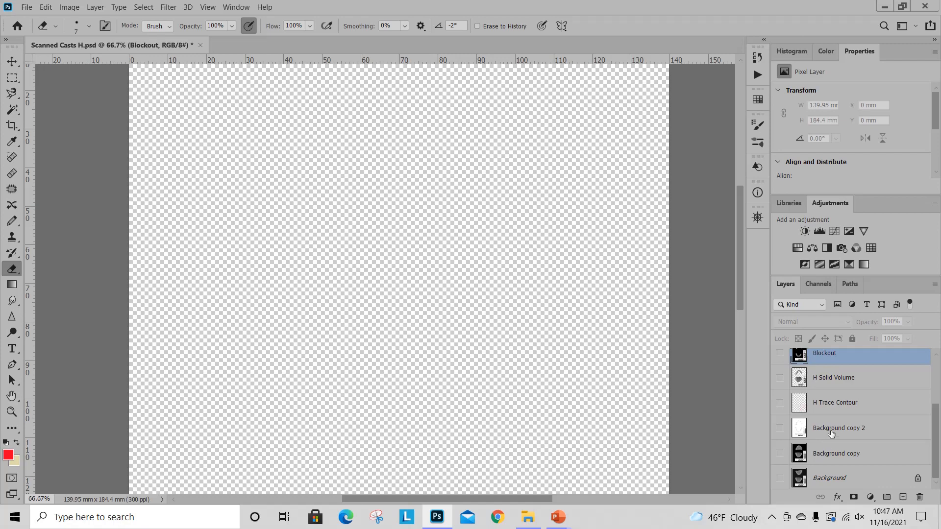
click(832, 430)
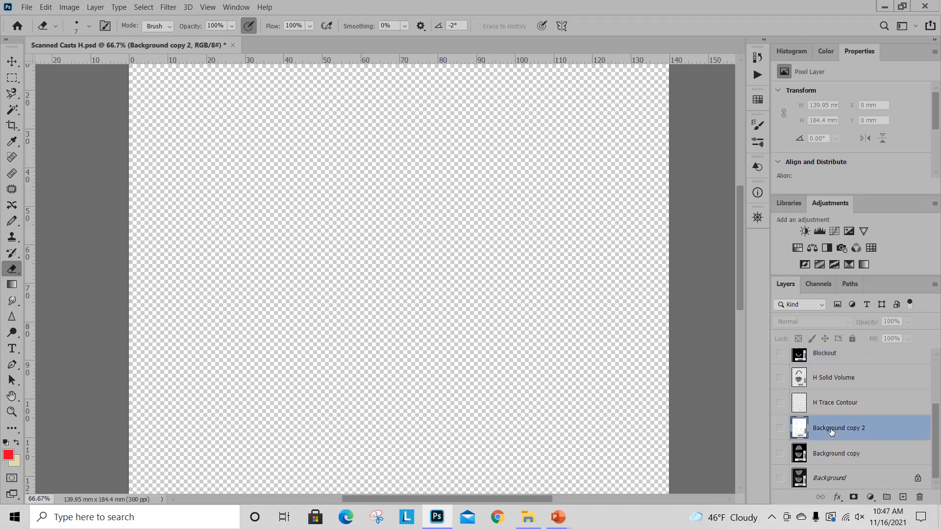
right_click(831, 431)
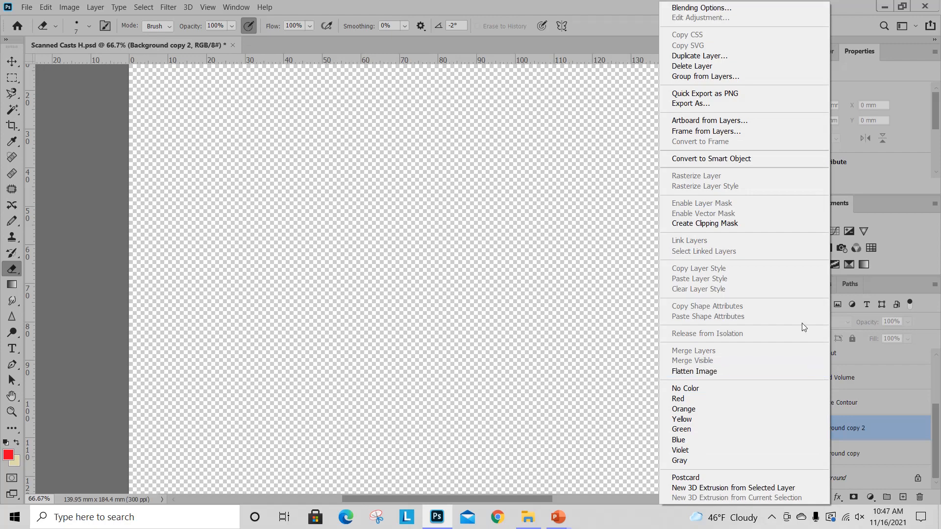
click(736, 66)
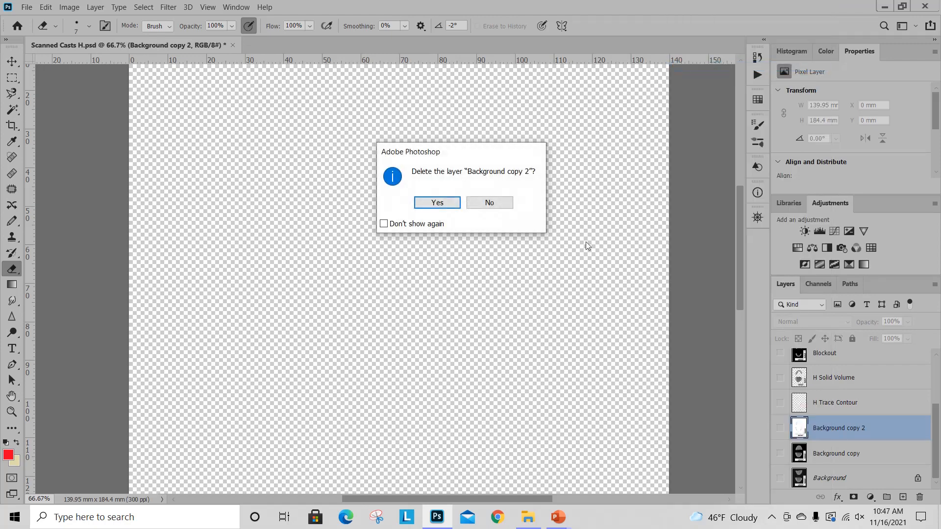
click(436, 204)
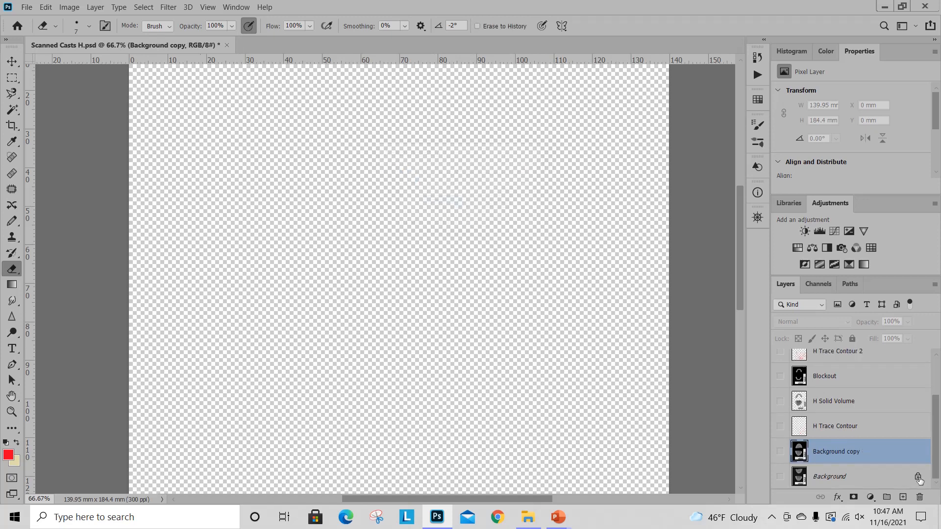
Select the H Trace Contour layer and make it visible on its own.
drag(937, 454, 938, 403)
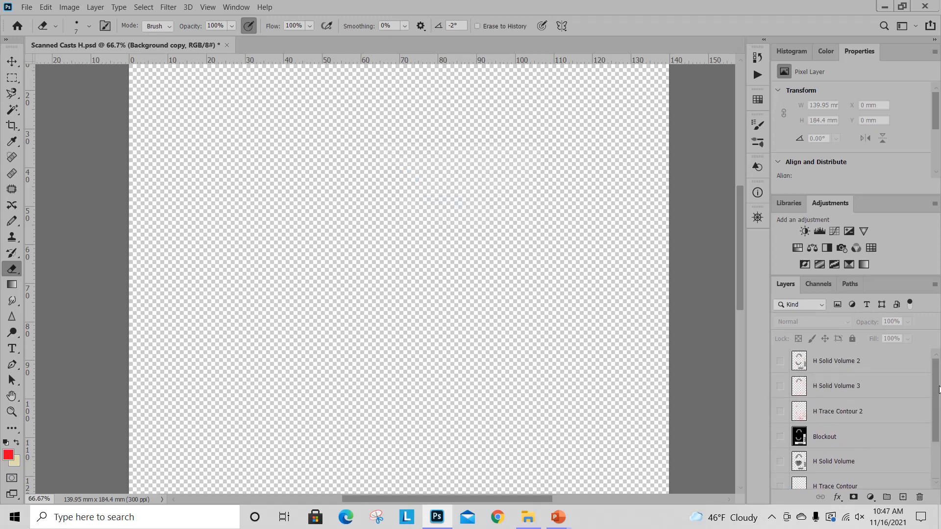
scroll(939, 390, down, 2)
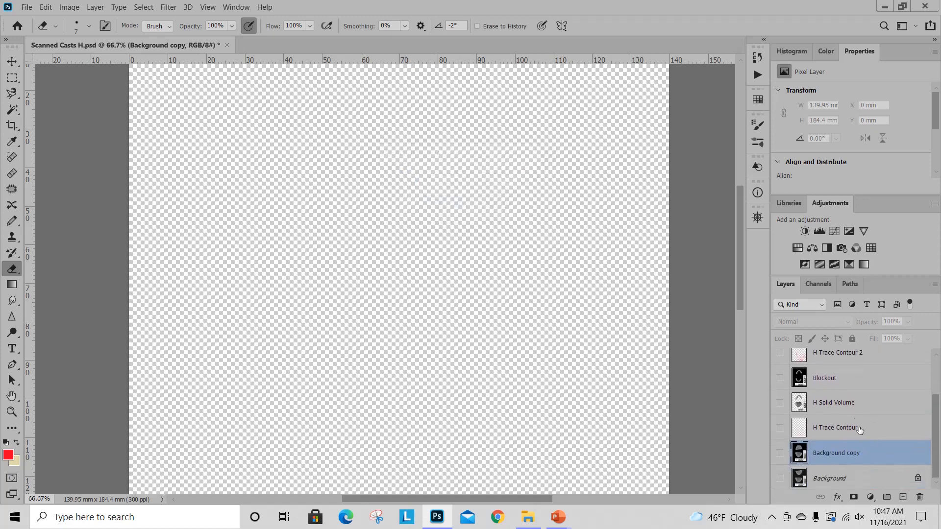
click(836, 428)
click(780, 429)
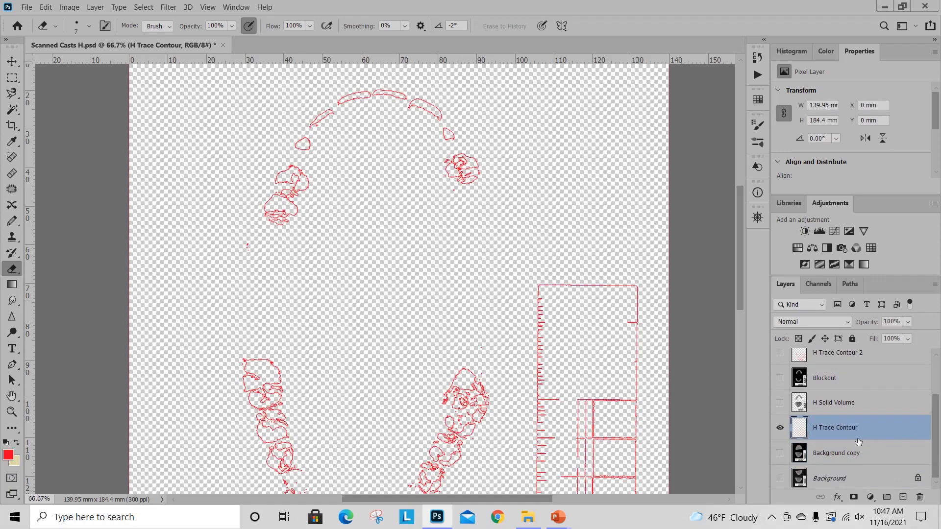
drag(935, 438, 938, 379)
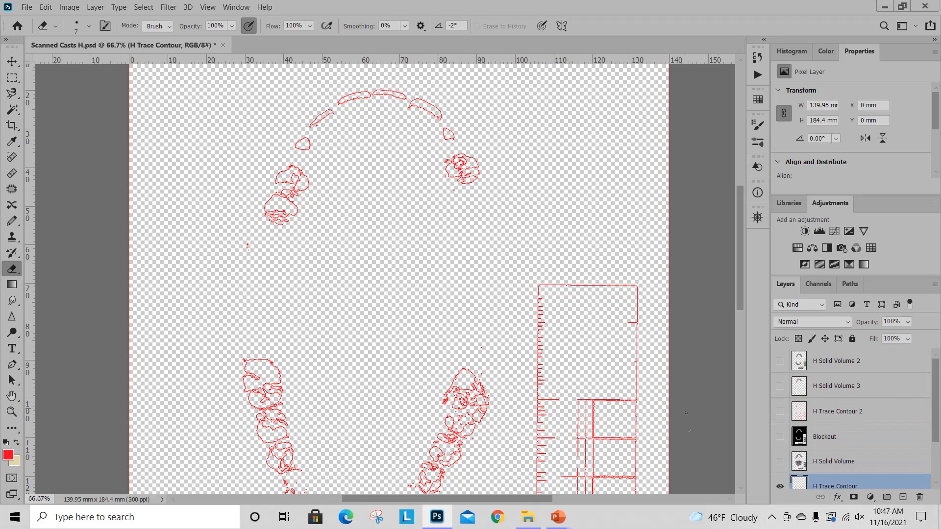